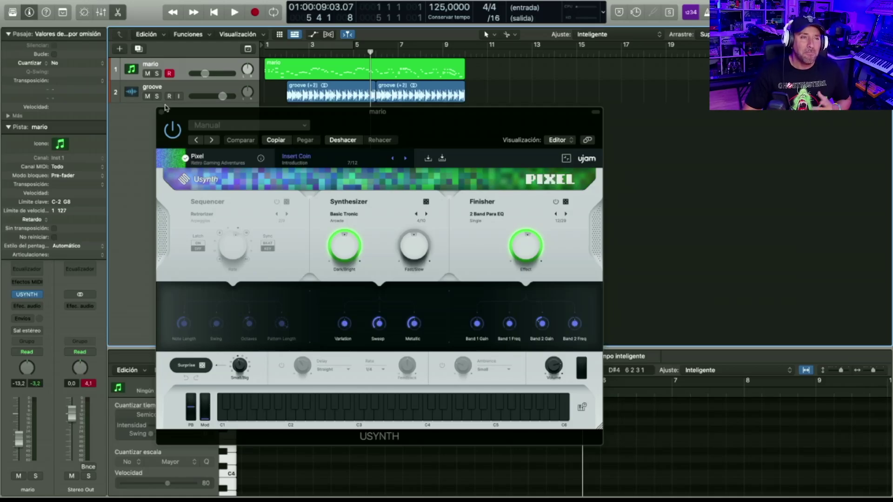
Move the Usynth window aside and load the Cheesy Stabs preset from the factory Introduction category
{"action": "left_click_drag", "start_coordinate": [384, 120], "coordinate": [333, 119]}
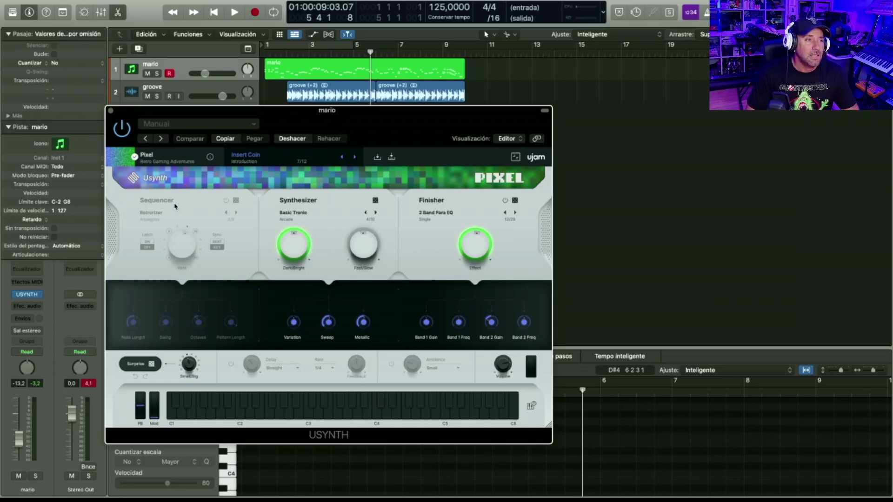
{"action": "left_click", "coordinate": [254, 156]}
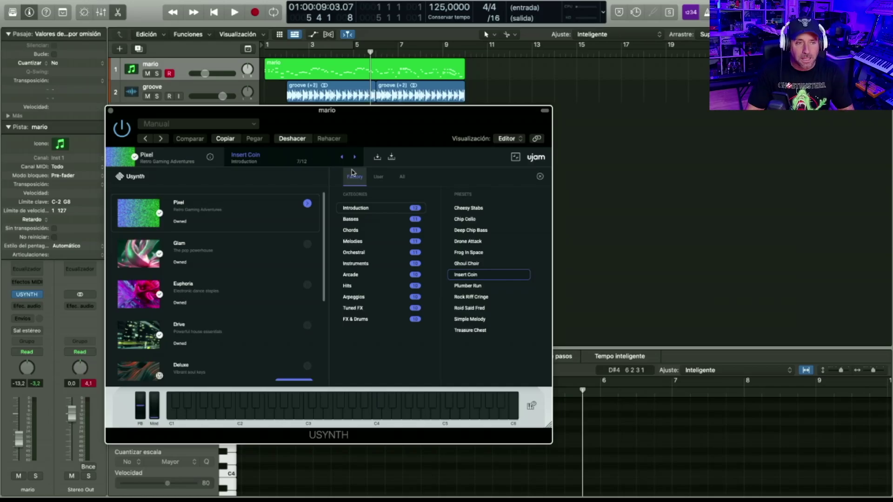
{"action": "left_click", "coordinate": [469, 208]}
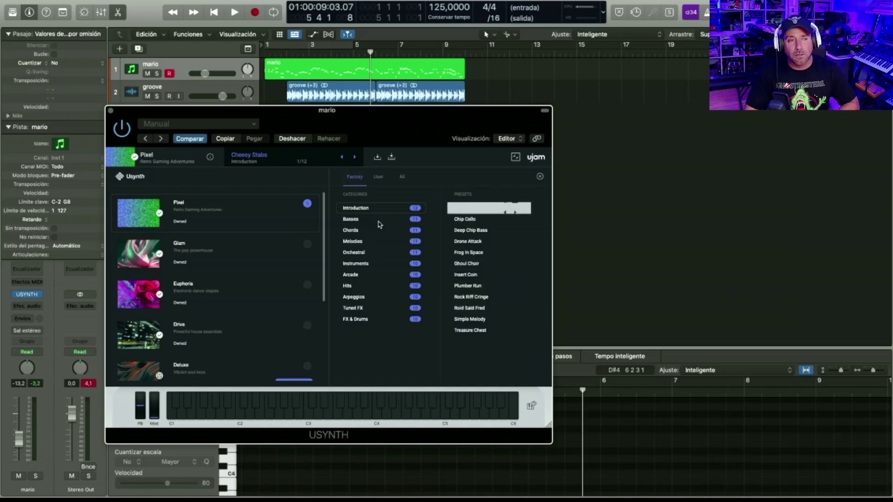
{"action": "key", "text": "Escape"}
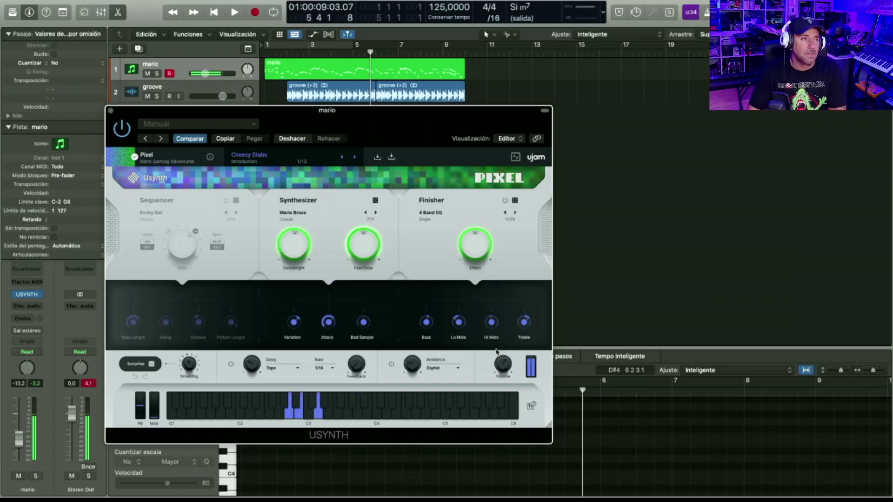
Audition the following Introduction presets one by one: Chip Cello, Deep Chip Bass, Drone Attack and Frog In Space
{"action": "left_click", "coordinate": [354, 157]}
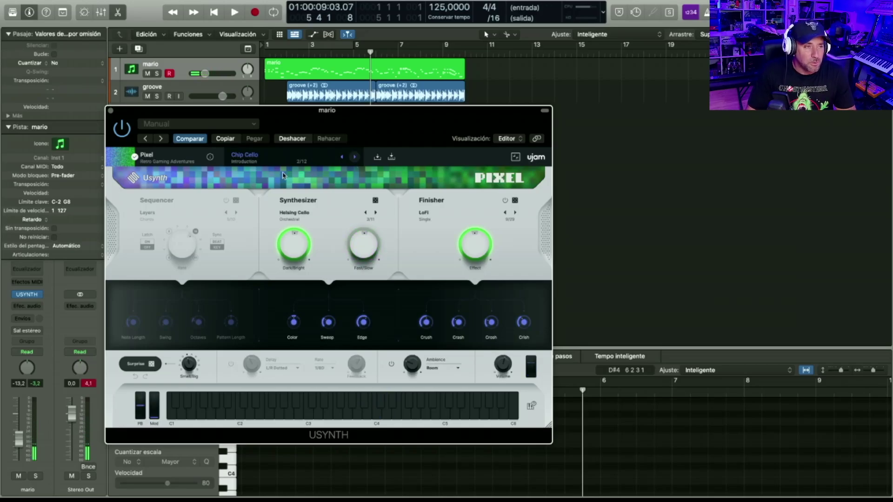
{"action": "left_click", "coordinate": [354, 157]}
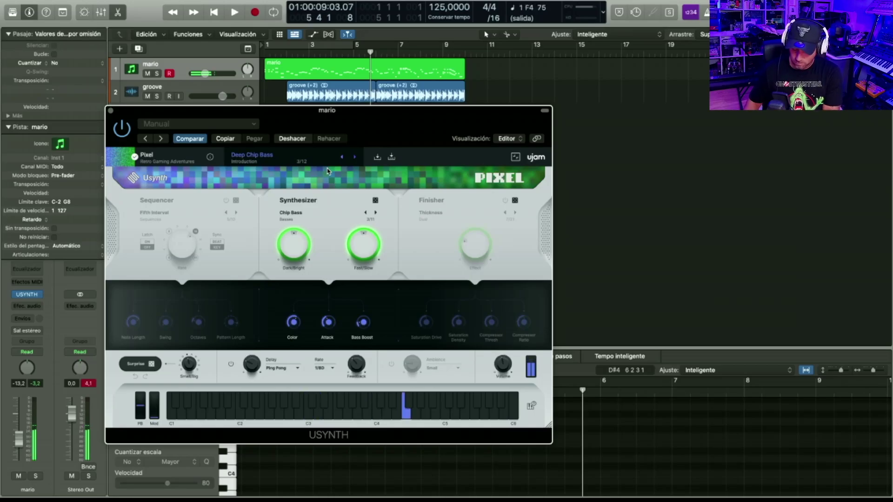
{"action": "left_click", "coordinate": [355, 158]}
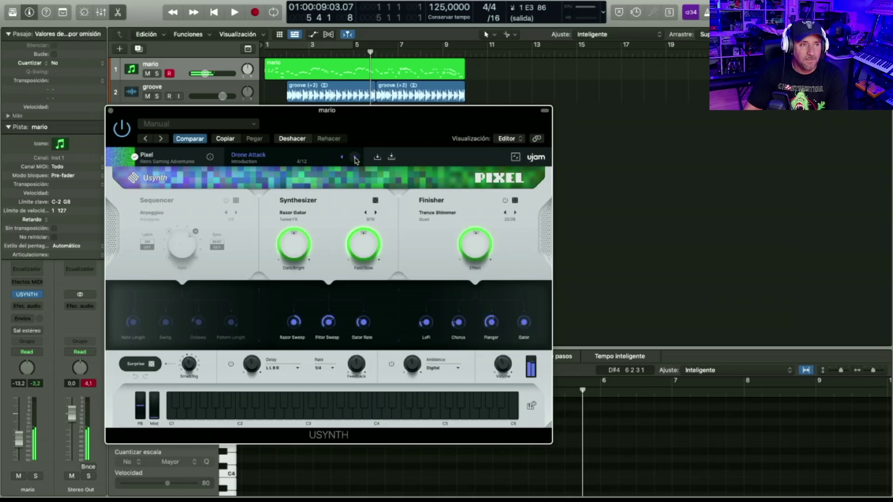
{"action": "left_click", "coordinate": [355, 158]}
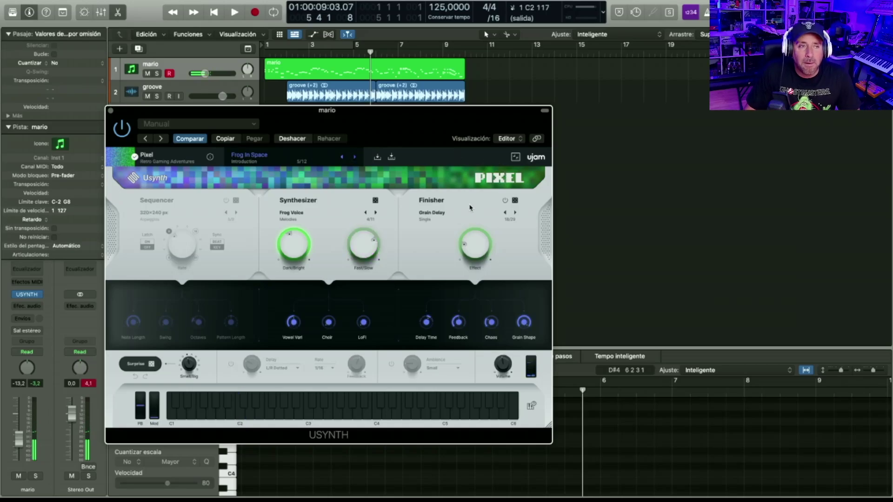
Browse the Usynth instruments and Pixel's preset categories, and load Gated Strings 64 from the Chords category
{"action": "left_click", "coordinate": [253, 159]}
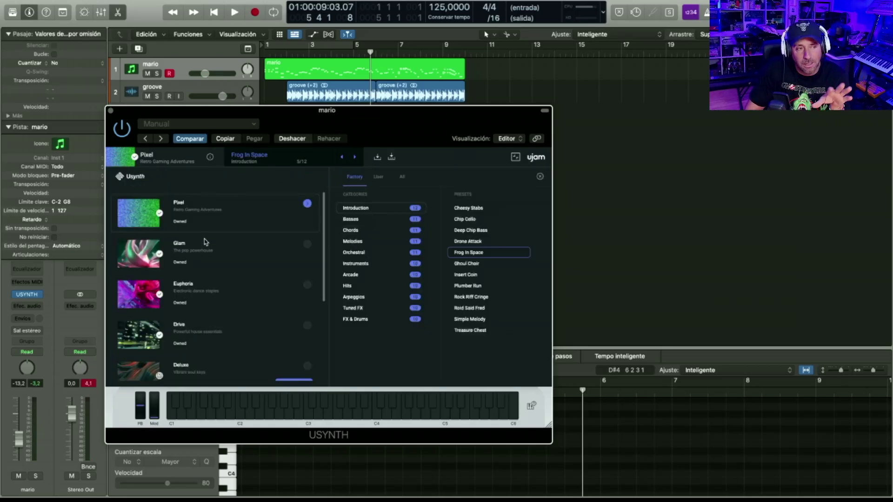
{"action": "scroll", "coordinate": [205, 245], "scroll_direction": "down", "scroll_amount": 3}
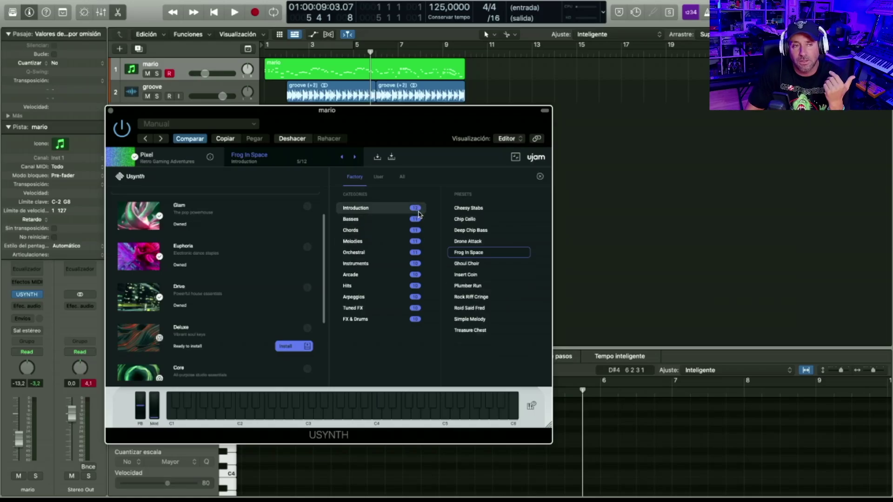
{"action": "left_click", "coordinate": [415, 219]}
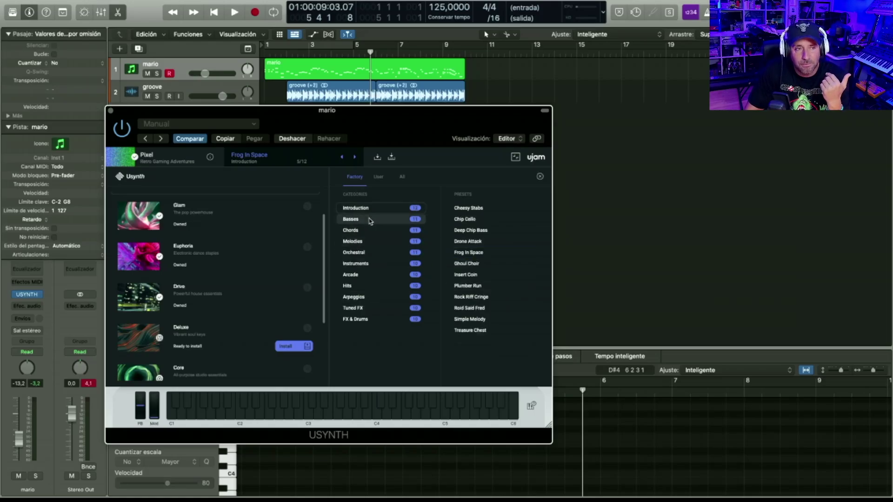
{"action": "left_click", "coordinate": [367, 230]}
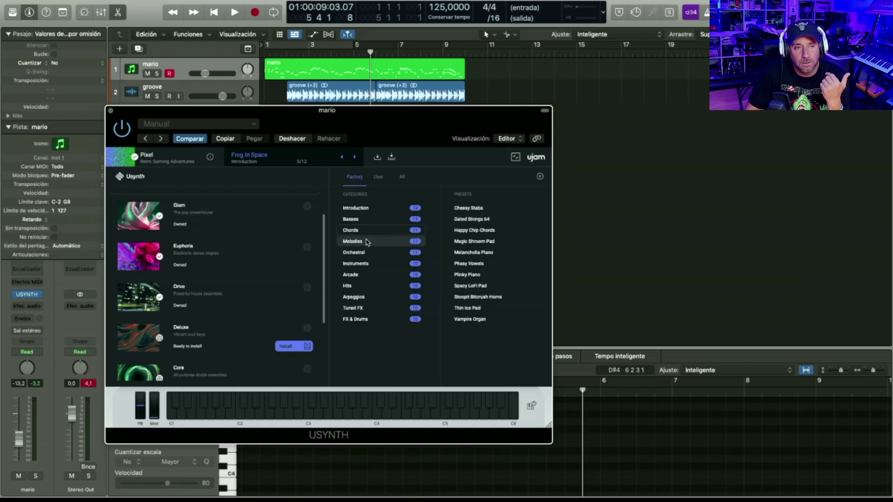
{"action": "left_click", "coordinate": [367, 241]}
{"action": "left_click", "coordinate": [365, 231]}
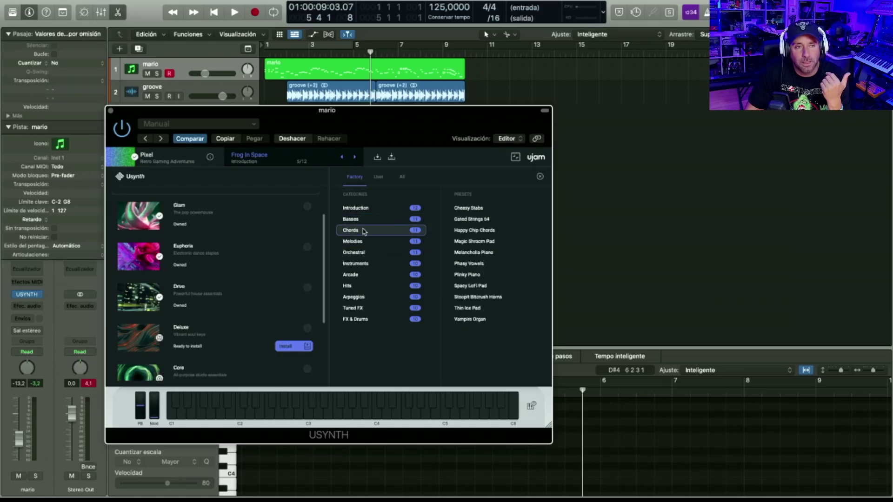
{"action": "double_click", "coordinate": [476, 219]}
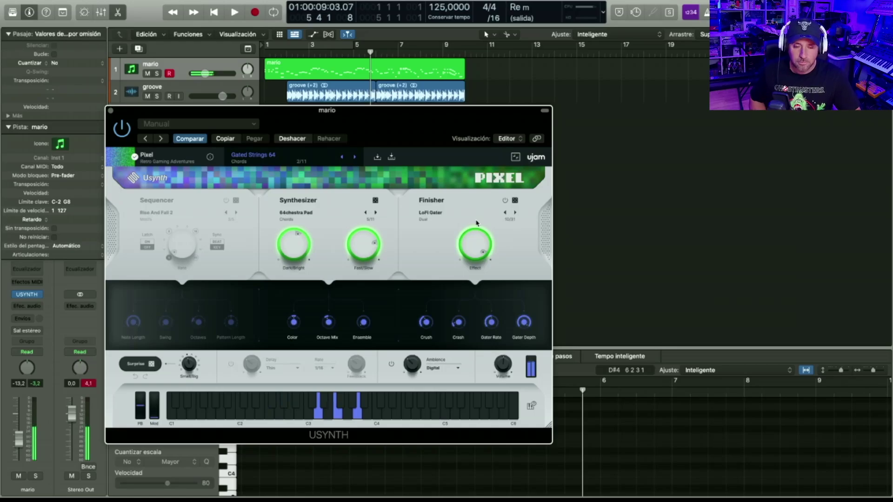
Audition the following Chords presets in order: Happy Chip Chords, Magic Shroom Pad, Melancholia Piano and Phasy Vowels
{"action": "left_click", "coordinate": [354, 158]}
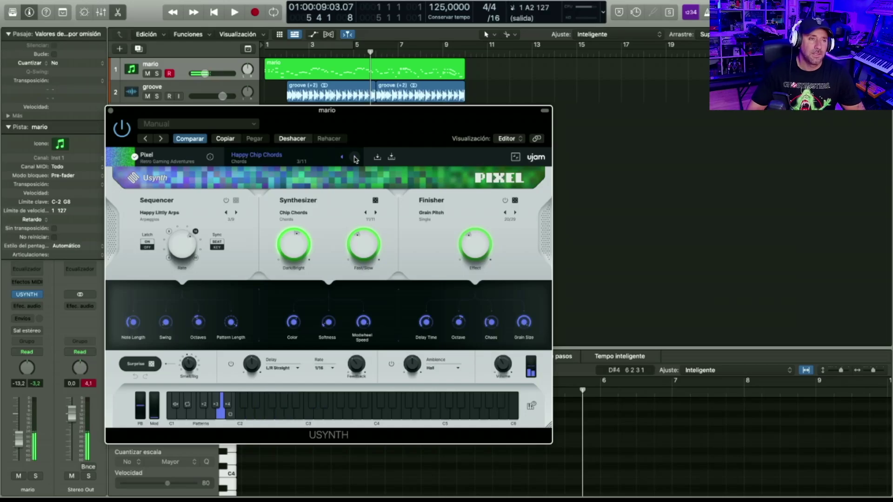
{"action": "left_click", "coordinate": [354, 159]}
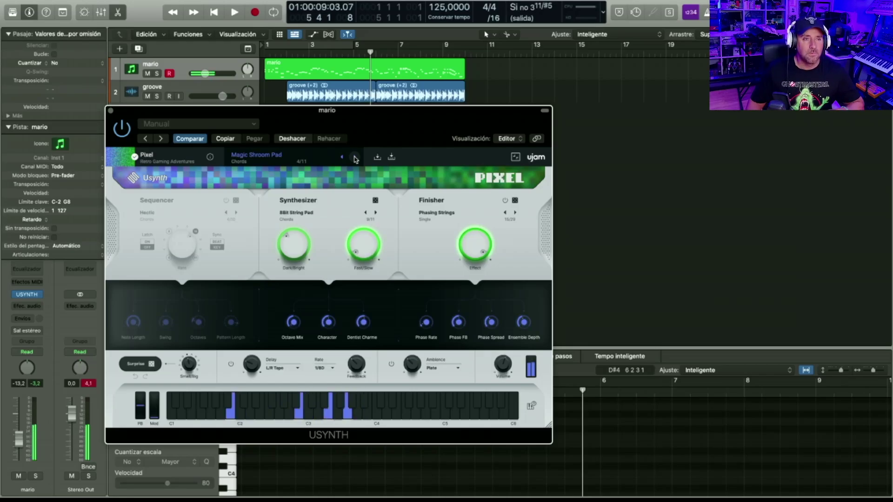
{"action": "left_click", "coordinate": [355, 158]}
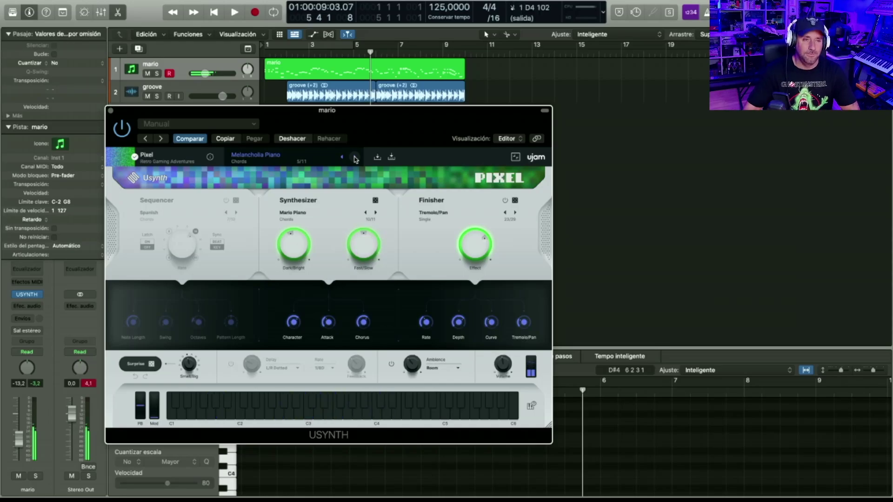
{"action": "left_click", "coordinate": [354, 157]}
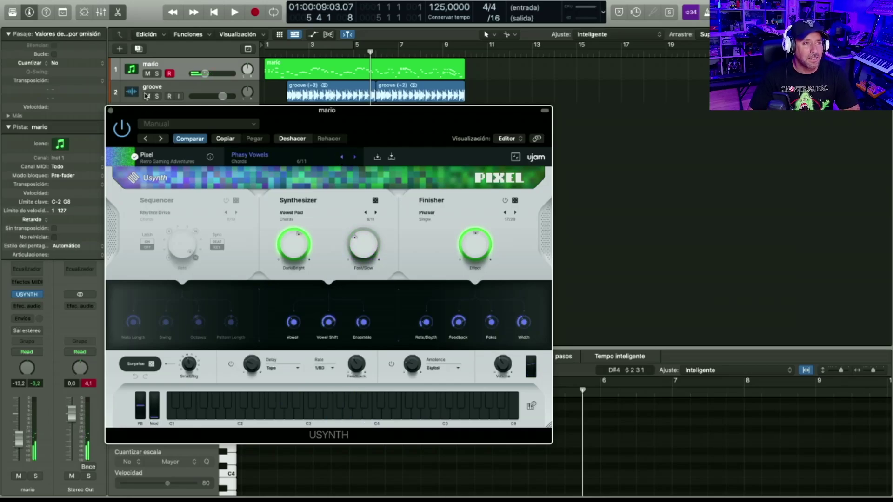
Mute the groove track and audition the mario region from bar 1 with Phasy Vowels, selecting the region
{"action": "left_click", "coordinate": [148, 96]}
{"action": "left_click", "coordinate": [272, 56]}
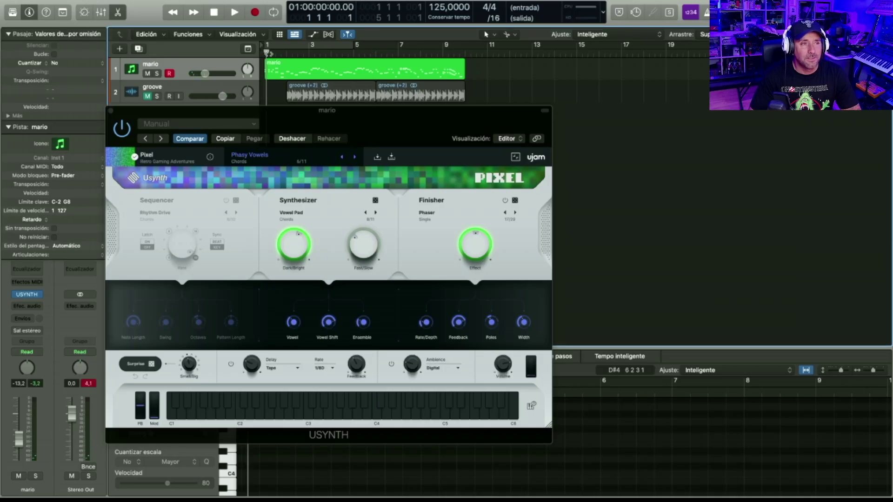
{"action": "key", "text": "space"}
{"action": "key", "text": "space"}
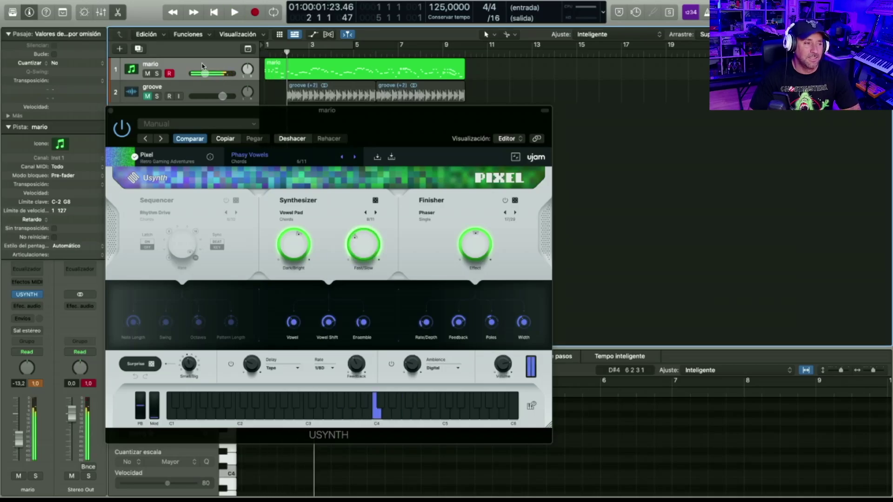
{"action": "left_click", "coordinate": [363, 70]}
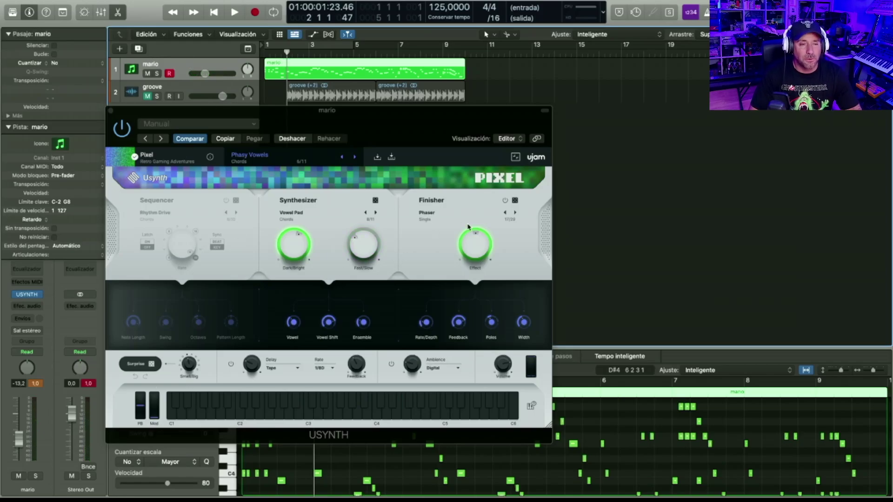
{"action": "left_click", "coordinate": [500, 371]}
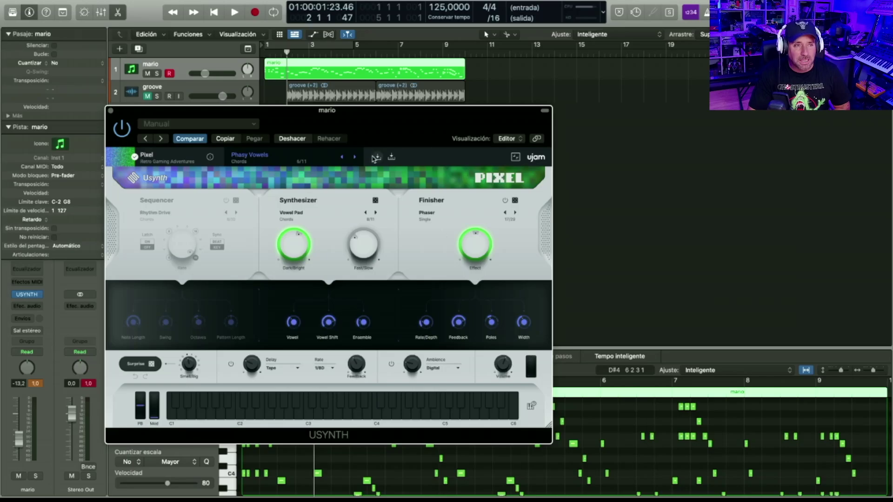
Go back to the Melancholia Piano preset and play the mario region from bar 1 with it
{"action": "left_click", "coordinate": [343, 157]}
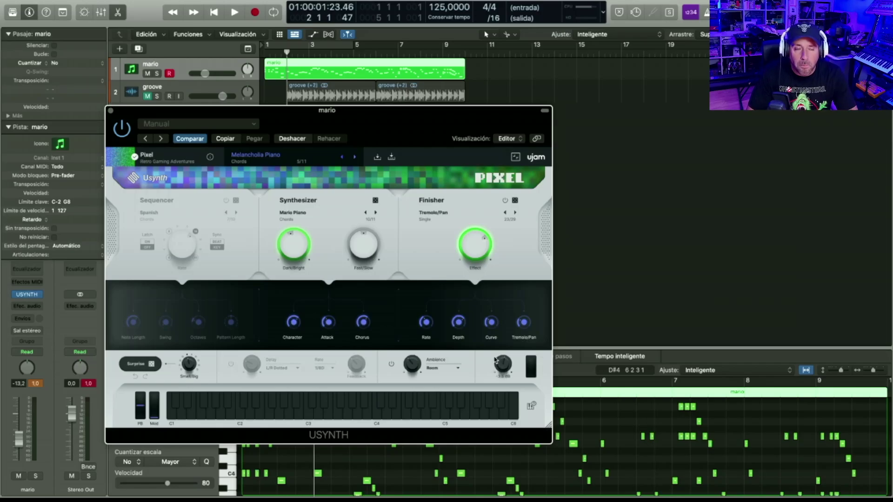
{"action": "key", "text": "space"}
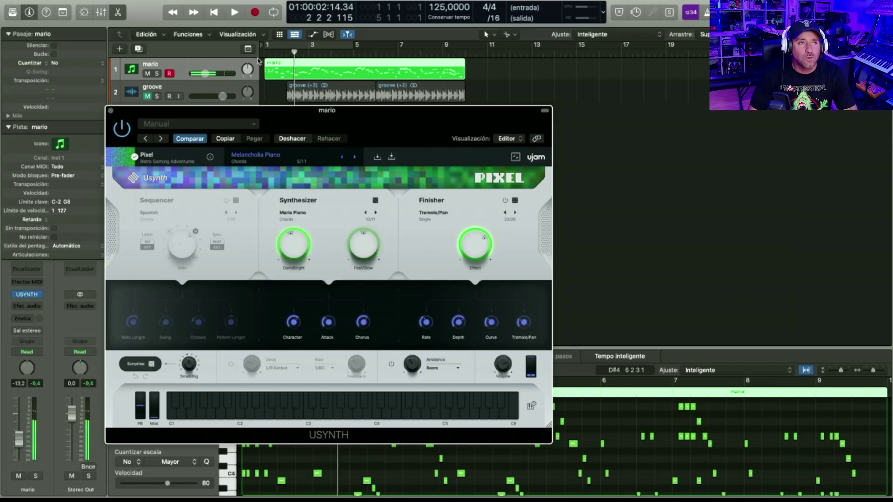
{"action": "left_click", "coordinate": [264, 54]}
{"action": "key", "text": "space"}
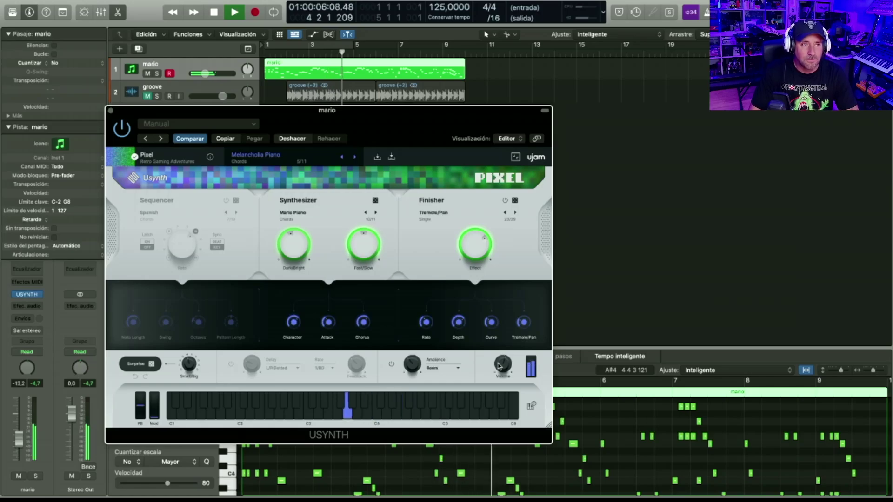
{"action": "key", "text": "space"}
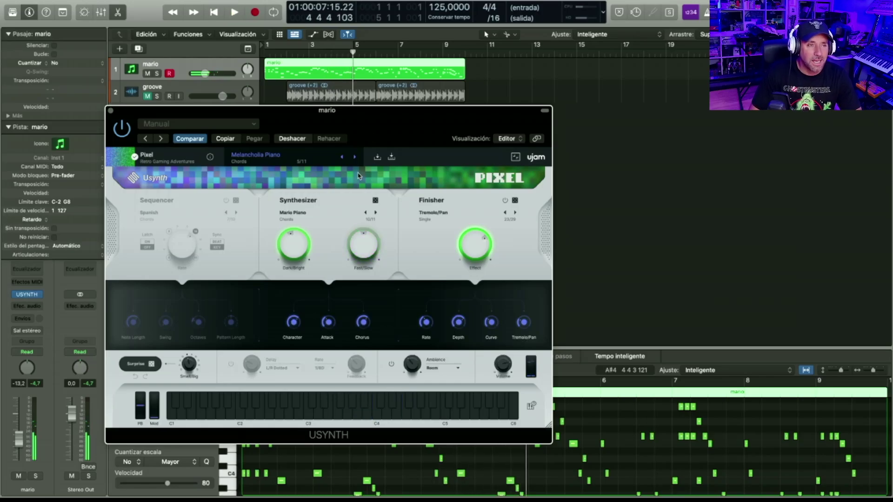
Audition the Chipcoin Galaxy and El Condor Casa presets from the Melodies category
{"action": "left_click", "coordinate": [281, 155]}
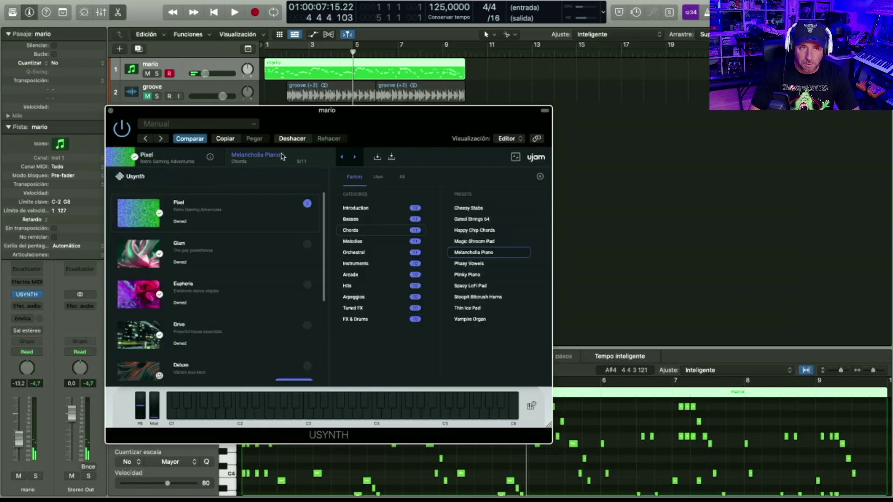
{"action": "left_click", "coordinate": [367, 241]}
{"action": "left_click", "coordinate": [481, 208]}
{"action": "left_click", "coordinate": [479, 209]}
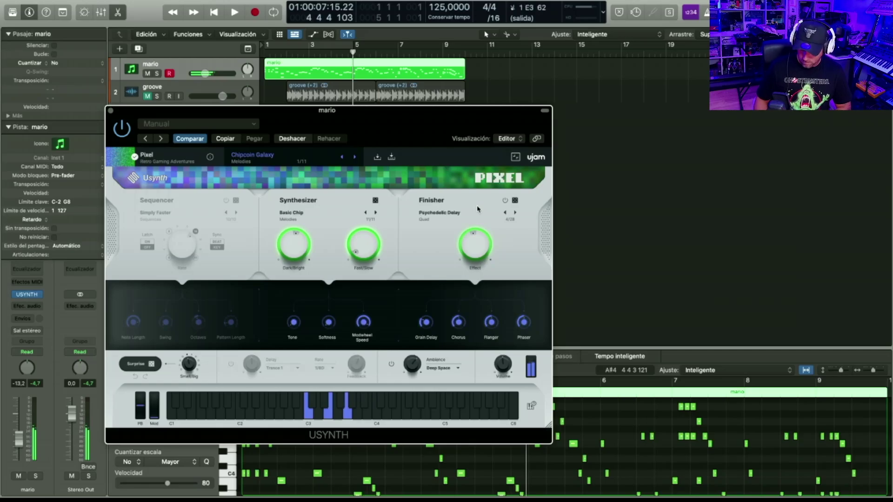
{"action": "left_click", "coordinate": [355, 158]}
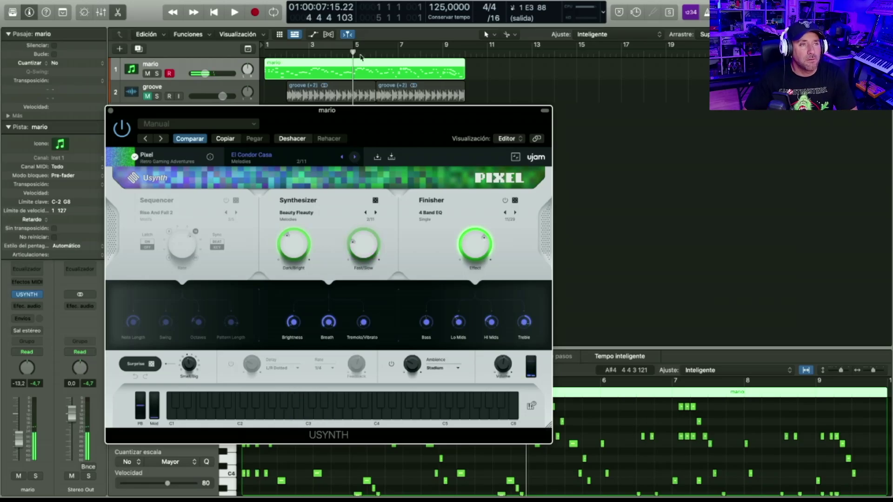
Play the mario region from bar 1 with the El Condor Casa preset and stop around bar 6
{"action": "key", "text": "space"}
{"action": "left_click", "coordinate": [258, 58]}
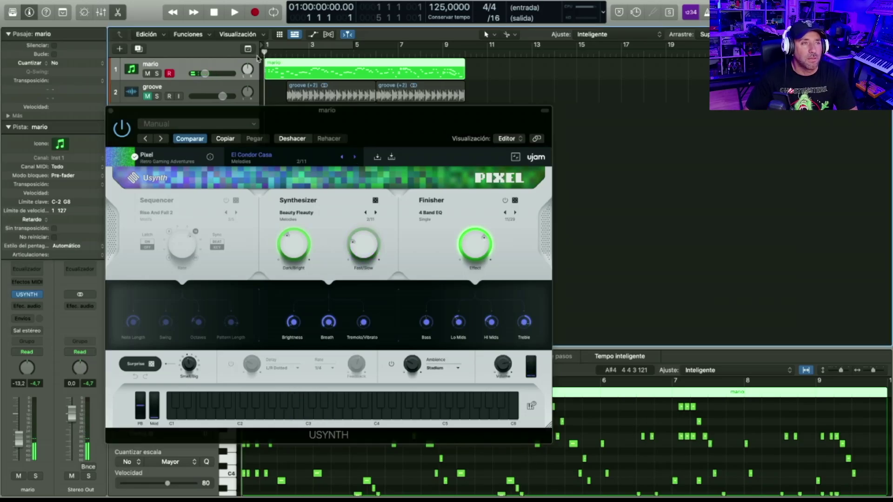
{"action": "key", "text": "space"}
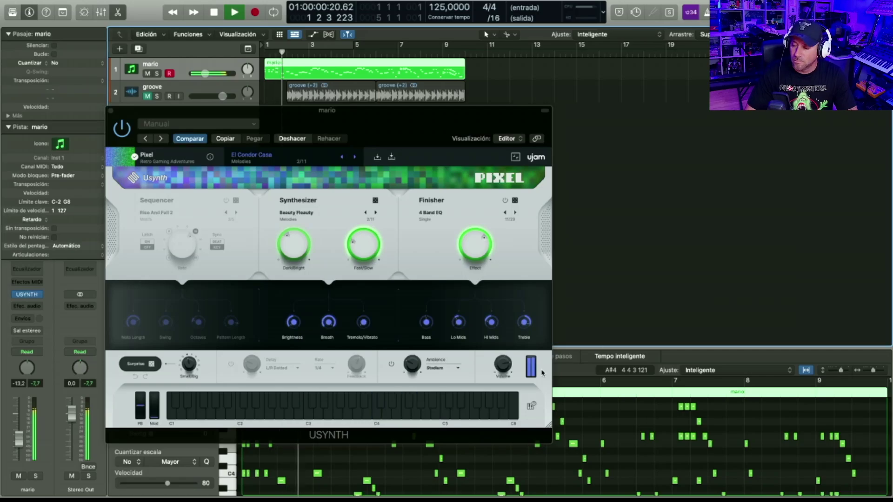
{"action": "left_click", "coordinate": [507, 382]}
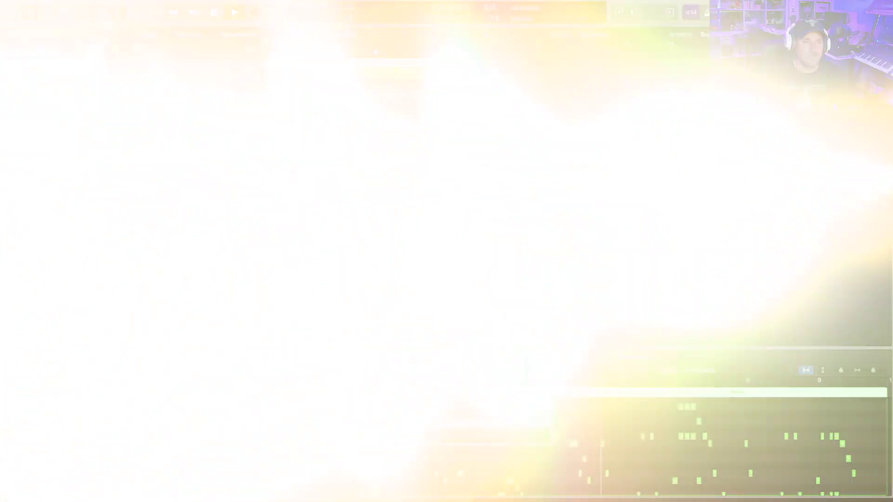
{"action": "key", "text": "space"}
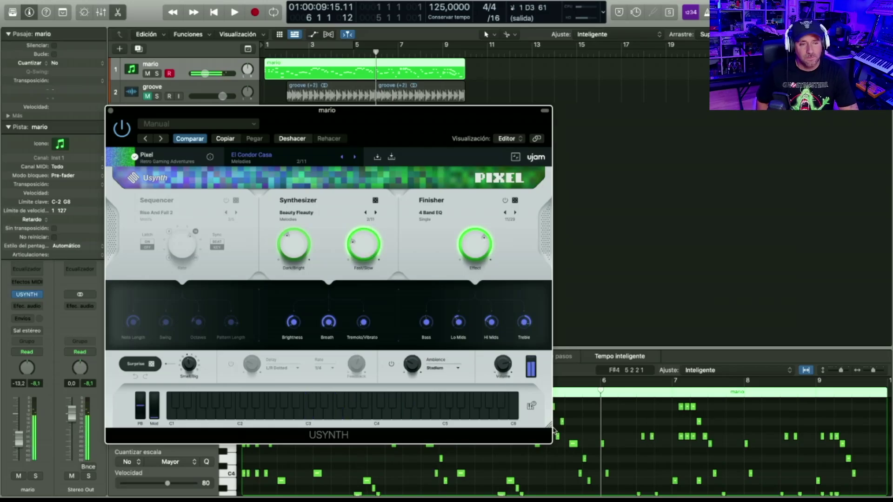
Advance through the Melodies presets Frog In Space and Hang Glider to audition each sound
{"action": "left_click", "coordinate": [356, 158]}
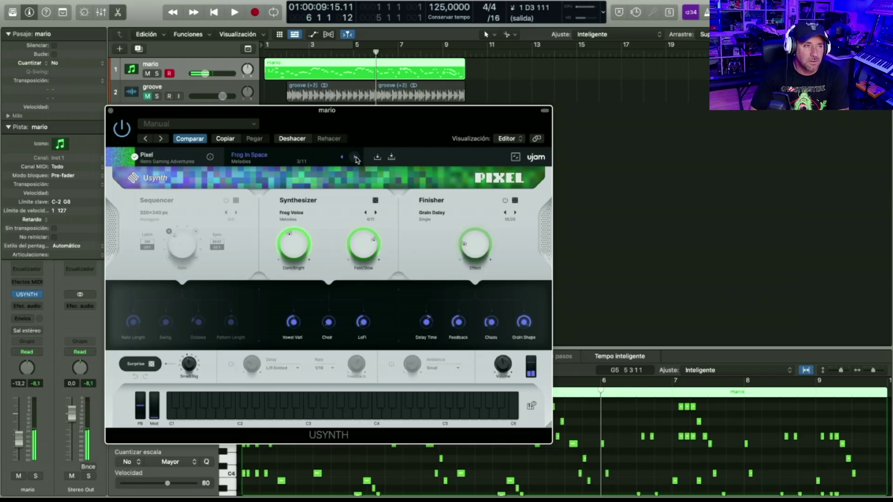
{"action": "left_click", "coordinate": [356, 159]}
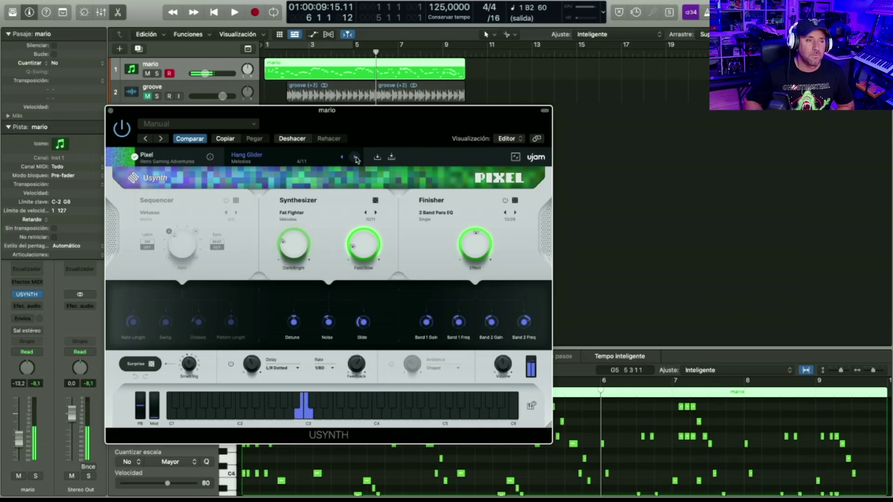
Audition the Orchestral presets Domestic Violin, Flutter Staccato, Ghoul Choir and Hail The King Fanfares
{"action": "left_click", "coordinate": [246, 160]}
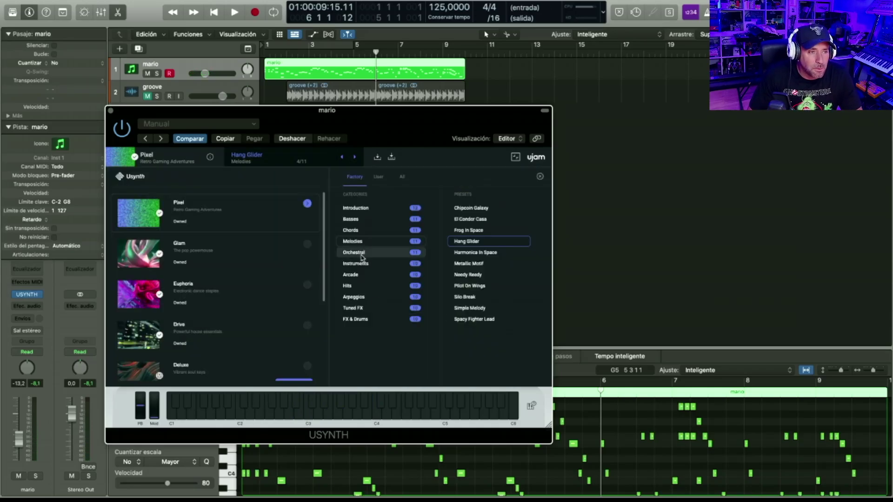
{"action": "left_click", "coordinate": [363, 253]}
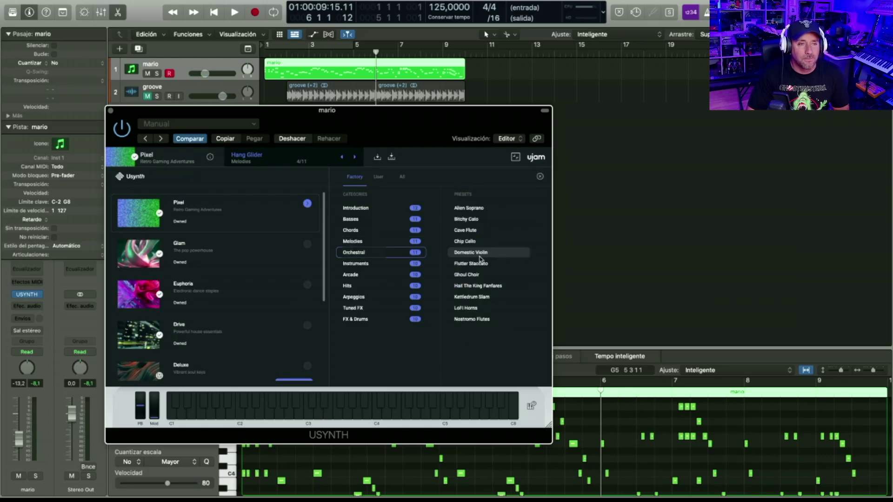
{"action": "left_click", "coordinate": [480, 256]}
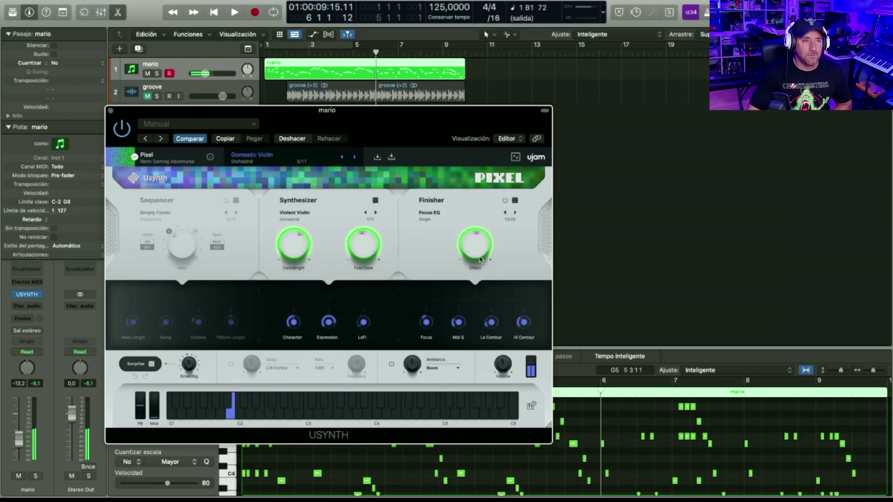
{"action": "left_click", "coordinate": [355, 158]}
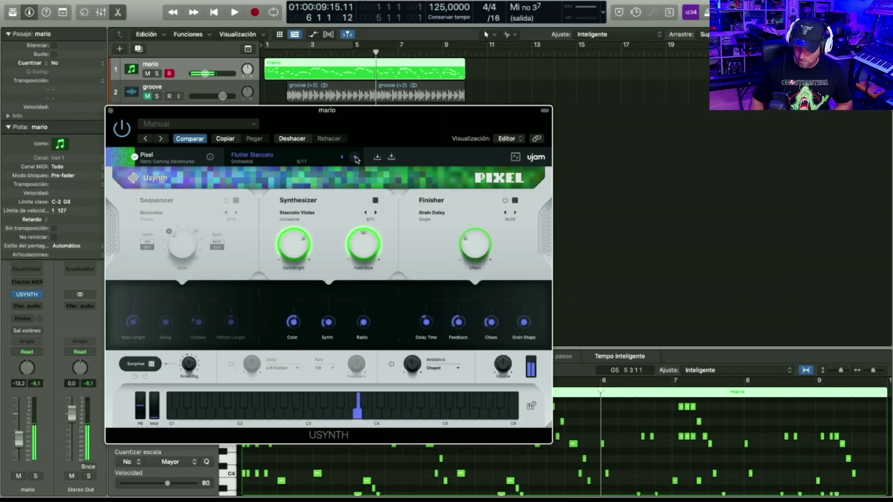
{"action": "left_click", "coordinate": [356, 158]}
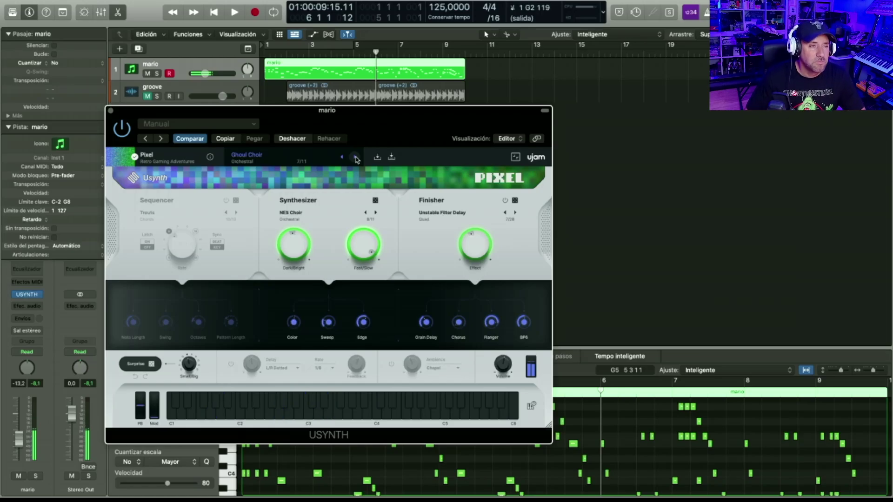
{"action": "left_click", "coordinate": [355, 158]}
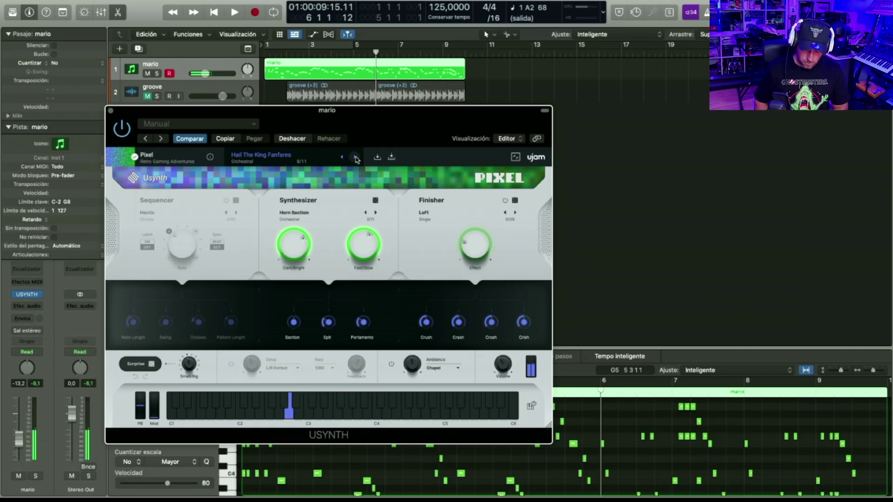
Recheck Hail The King Fanfares, and audition the remaining Orchestral presets Kettledrum Slam, LoFi Horns and Nostromo Flutes
{"action": "left_click", "coordinate": [344, 158]}
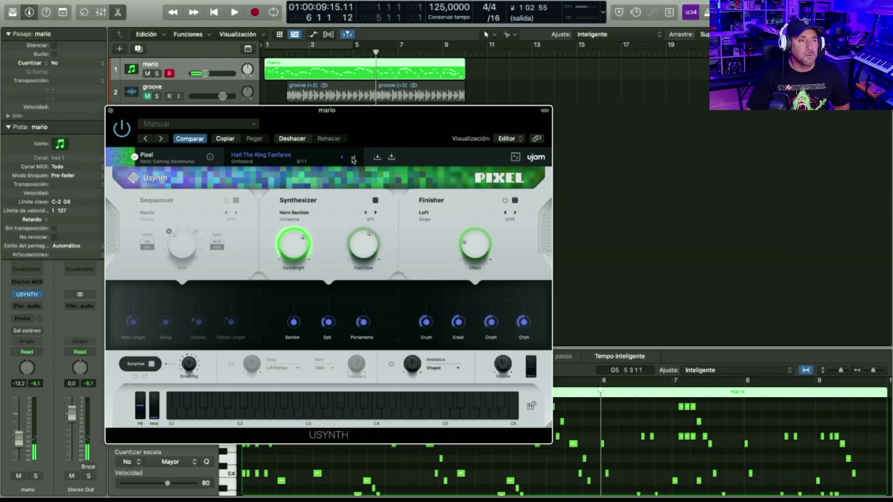
{"action": "left_click", "coordinate": [354, 158]}
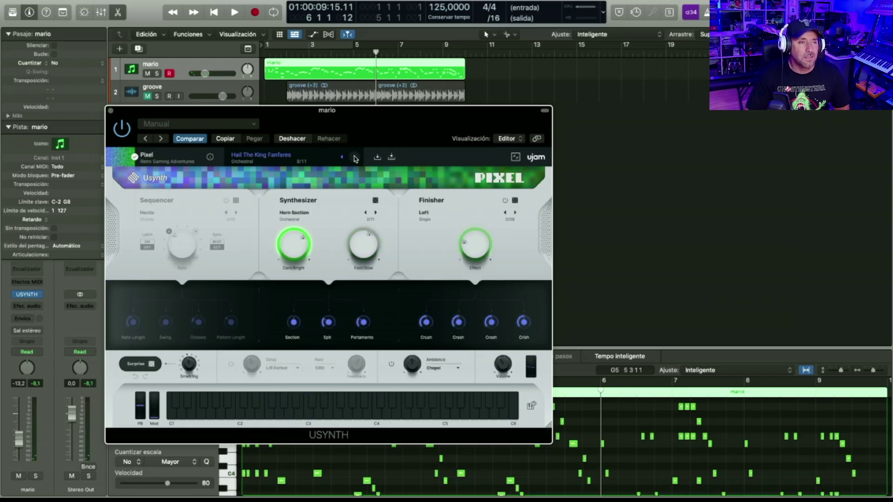
{"action": "left_click", "coordinate": [355, 157]}
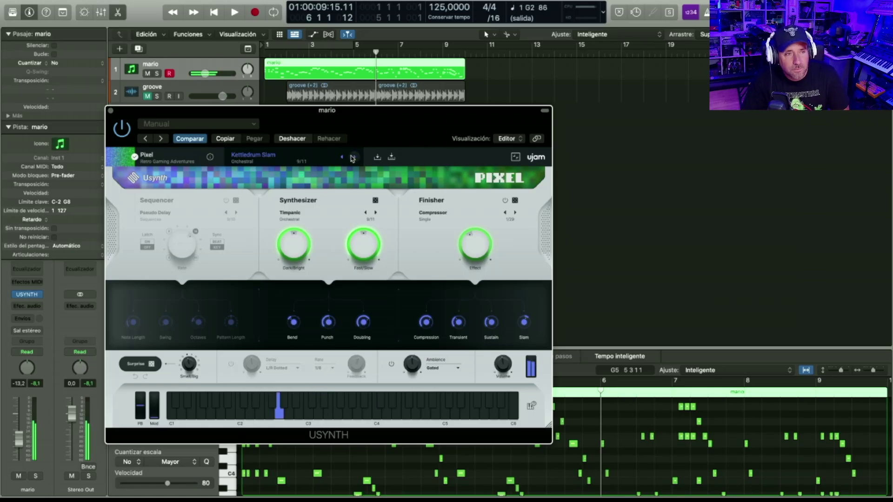
{"action": "left_click", "coordinate": [354, 158]}
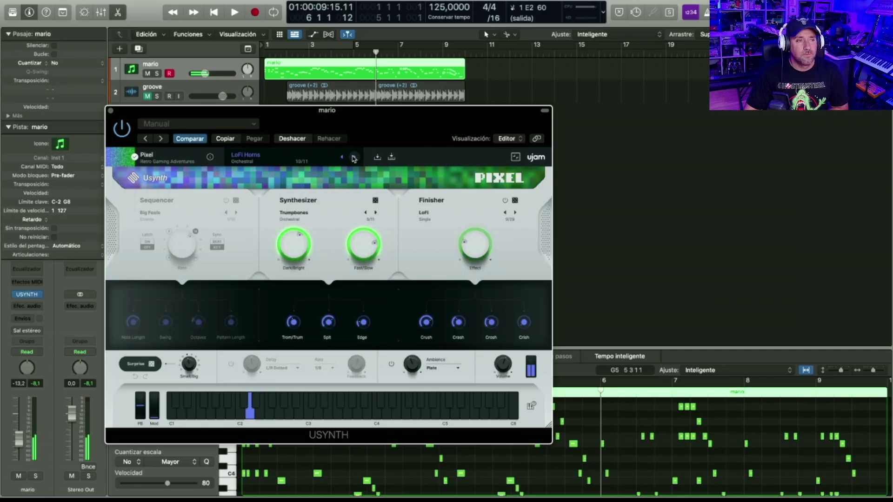
{"action": "left_click", "coordinate": [353, 159]}
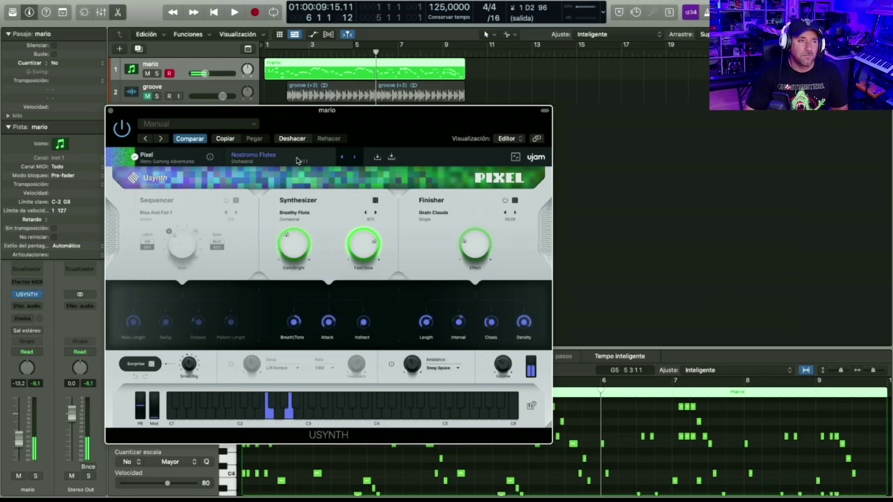
Audition Mullet Virtuoso, Old Honky and Plink Plunk from the Instruments category, comparing the last two again
{"action": "left_click", "coordinate": [247, 157]}
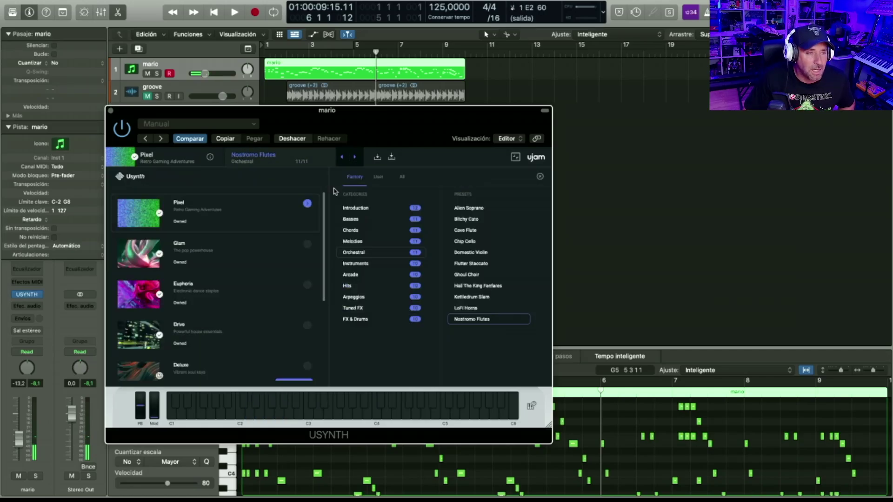
{"action": "left_click", "coordinate": [361, 264]}
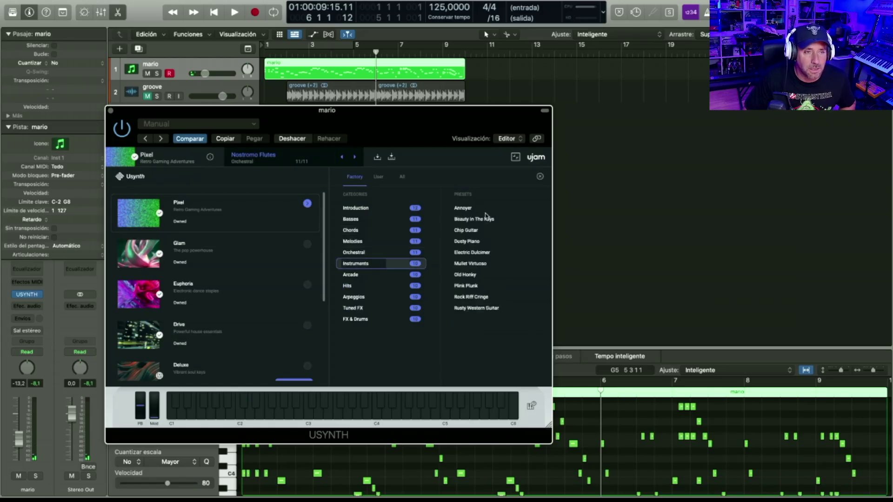
{"action": "double_click", "coordinate": [473, 263]}
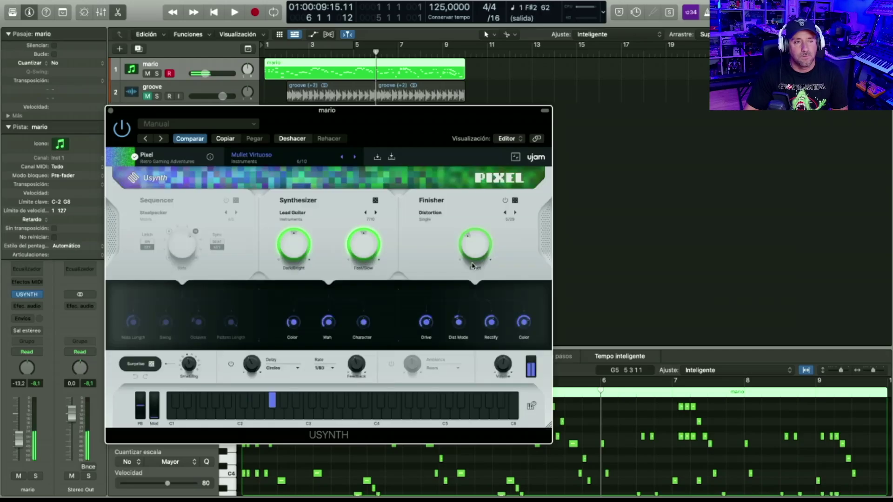
{"action": "left_click", "coordinate": [354, 159]}
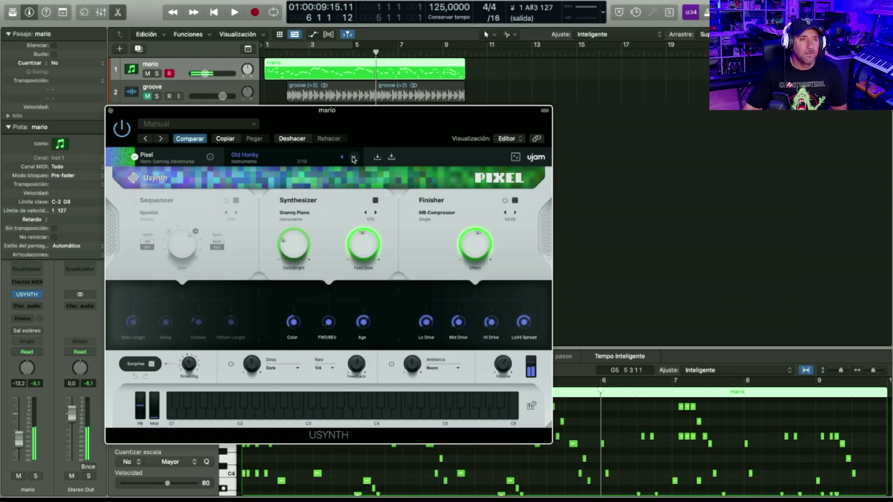
{"action": "left_click", "coordinate": [353, 159]}
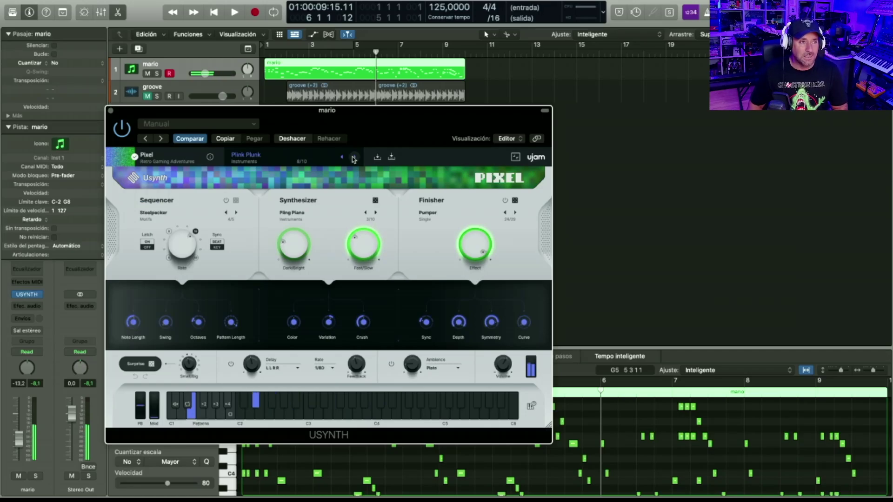
{"action": "left_click", "coordinate": [343, 157]}
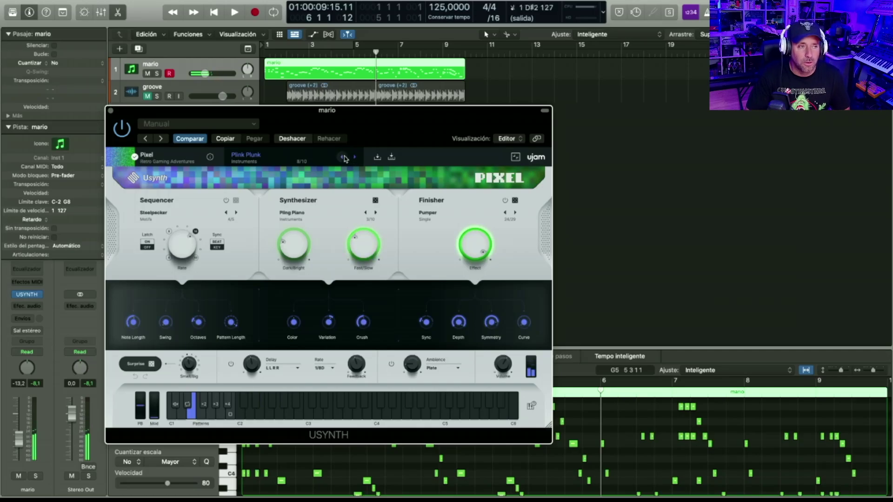
{"action": "left_click", "coordinate": [356, 157]}
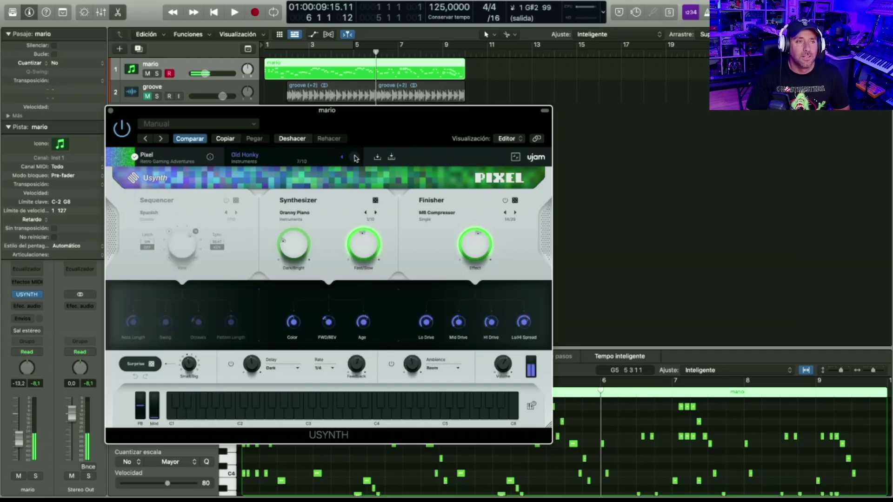
Audition the first four Arcade presets: Anybody Out There, Donkey Dead, Door Opener Strings and Insert Coin
{"action": "left_click", "coordinate": [247, 158]}
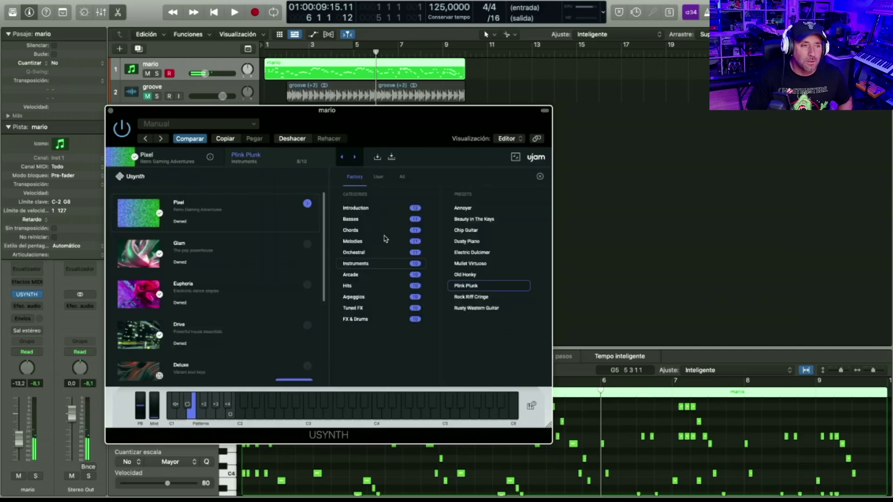
{"action": "left_click", "coordinate": [356, 275]}
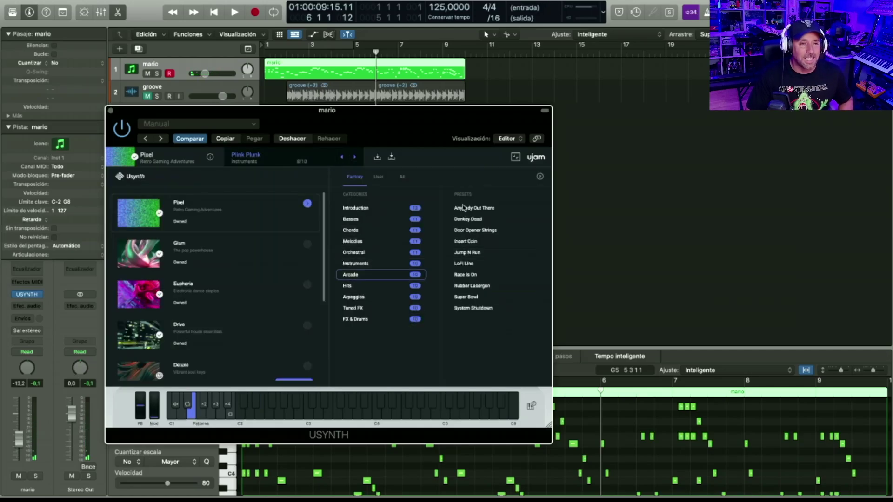
{"action": "left_click", "coordinate": [469, 208]}
{"action": "left_click", "coordinate": [469, 209]}
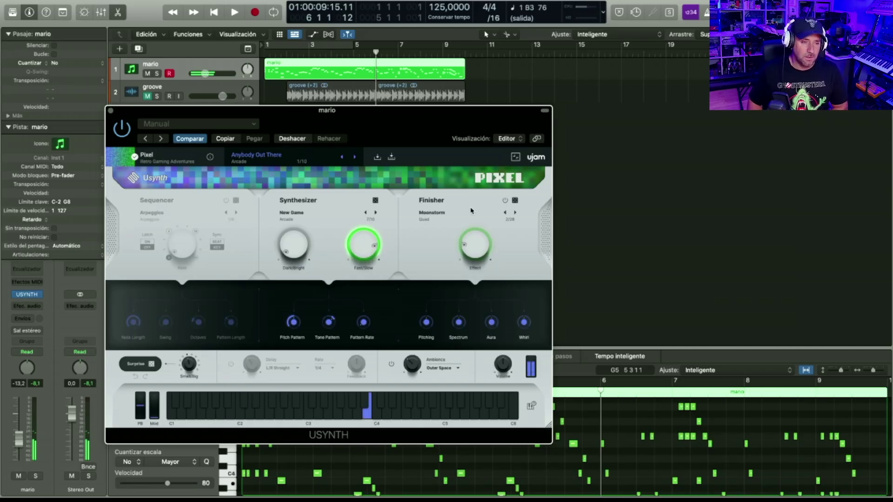
{"action": "left_click", "coordinate": [355, 157]}
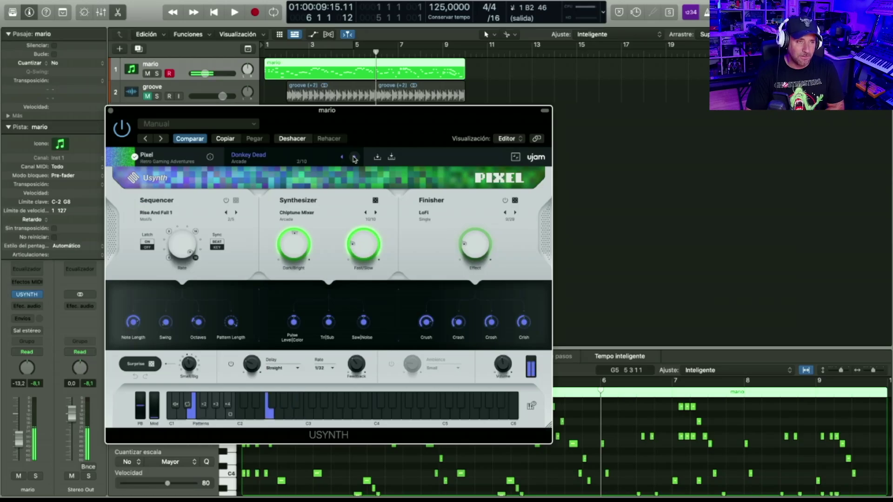
{"action": "left_click", "coordinate": [354, 159]}
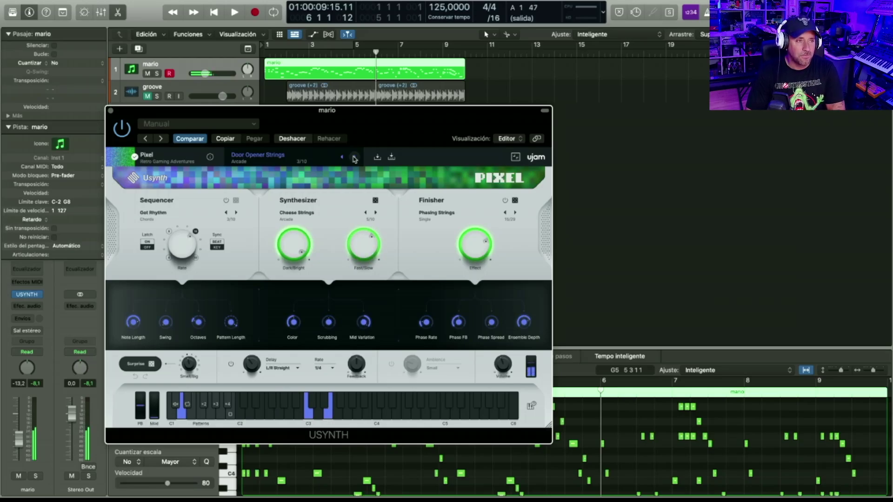
{"action": "left_click", "coordinate": [354, 159]}
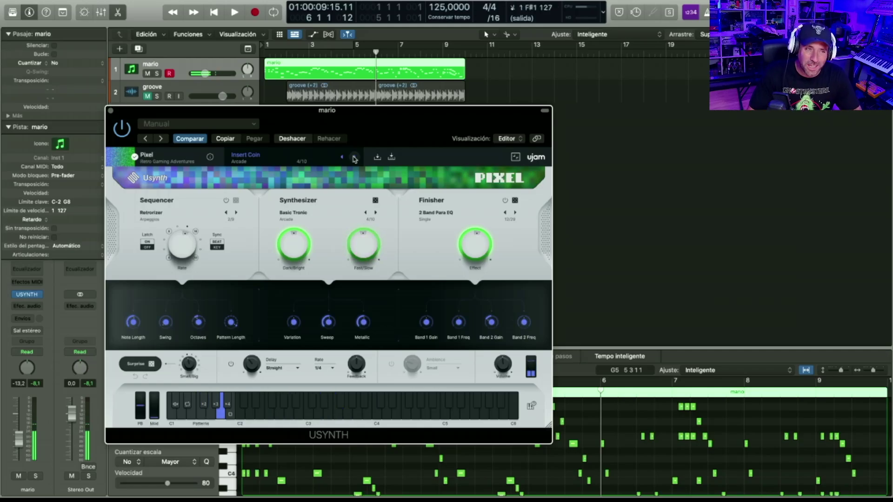
Advance through the Arcade presets Jump N Run, LoFi Line, Race Is On, Rubber Lasergun, Super Bowl and System Shutdown, auditioning each sound
{"action": "left_click", "coordinate": [354, 159]}
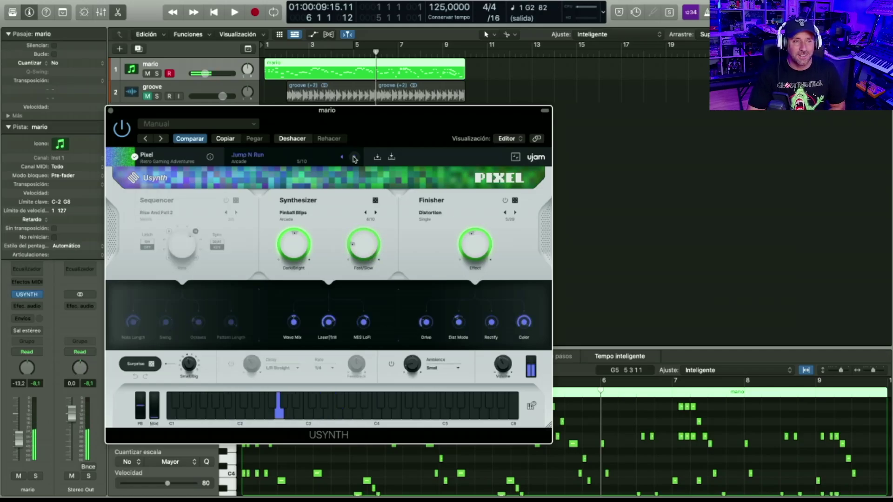
{"action": "left_click", "coordinate": [354, 159]}
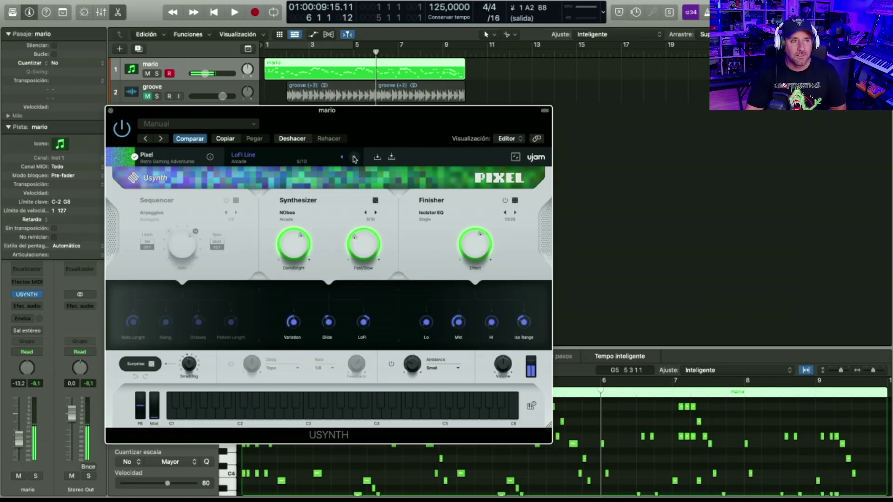
{"action": "left_click", "coordinate": [355, 159]}
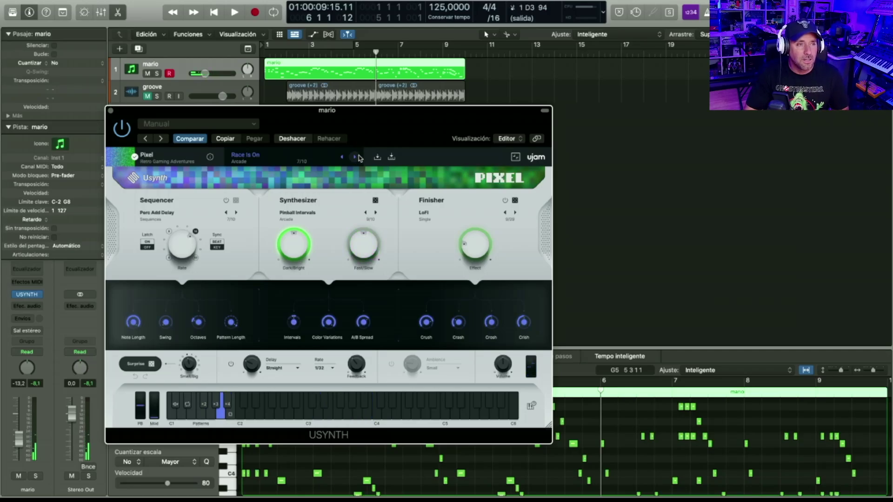
{"action": "left_click", "coordinate": [355, 159]}
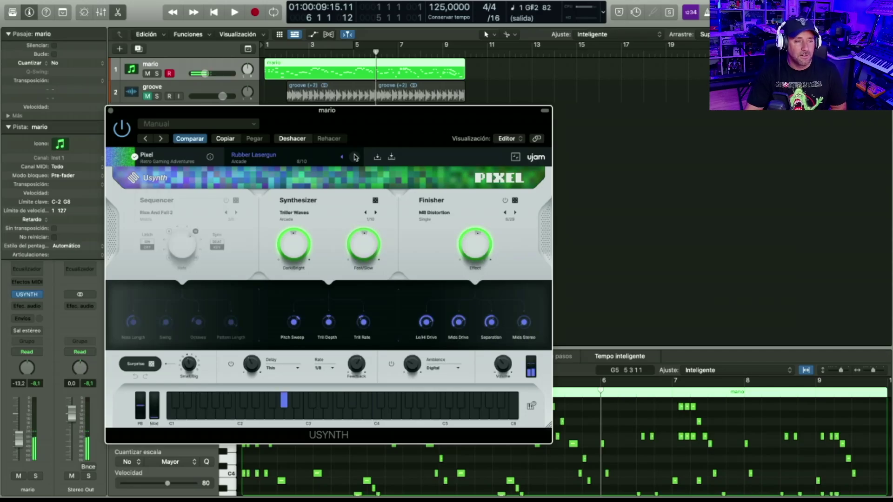
{"action": "left_click", "coordinate": [354, 158]}
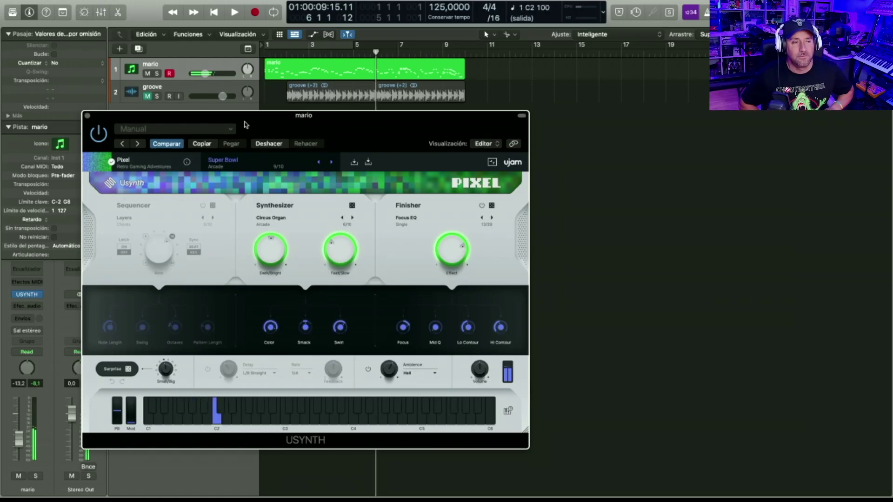
{"action": "left_click", "coordinate": [330, 163]}
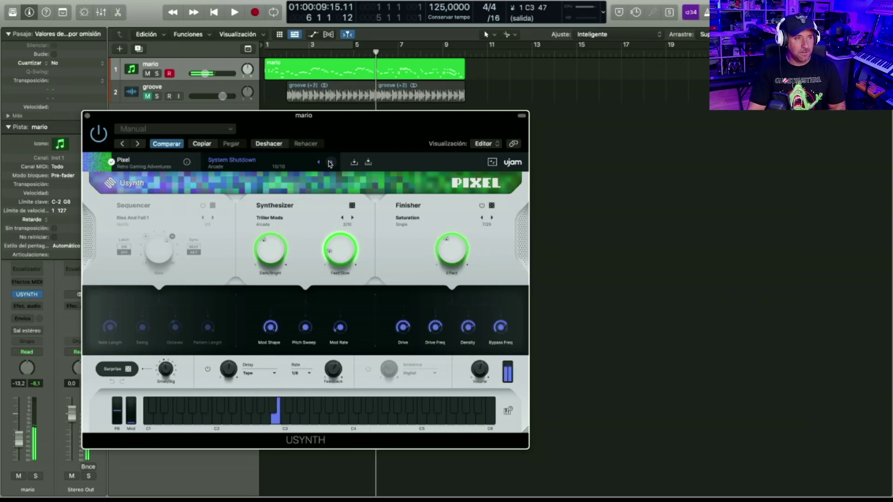
Advance into the Hits category and audition Bingo Bongo, Bongo Never Stop, Disco Frenzy, Hit N Run and Ice Age
{"action": "left_click", "coordinate": [329, 163]}
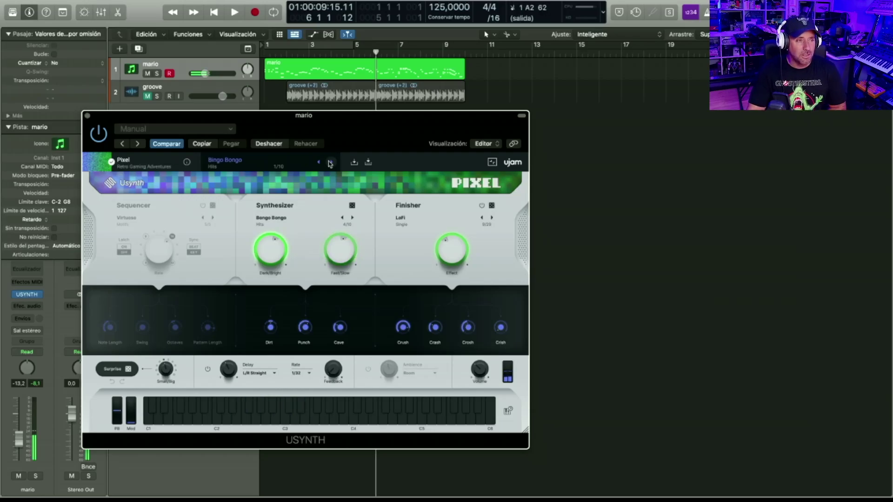
{"action": "left_click", "coordinate": [329, 163]}
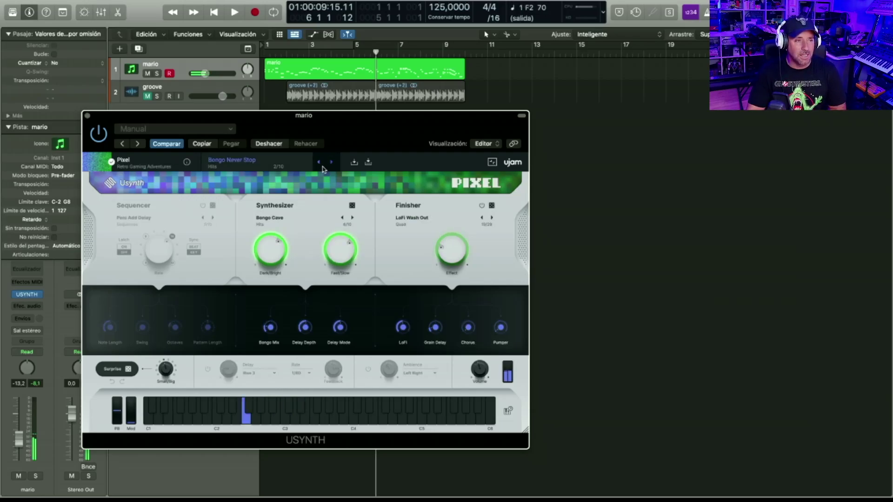
{"action": "left_click", "coordinate": [332, 163]}
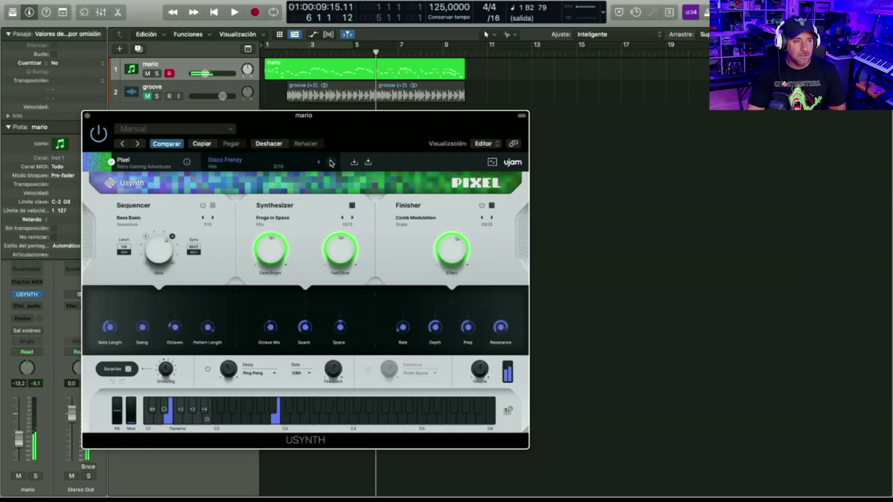
{"action": "left_click", "coordinate": [331, 163]}
{"action": "left_click", "coordinate": [332, 163]}
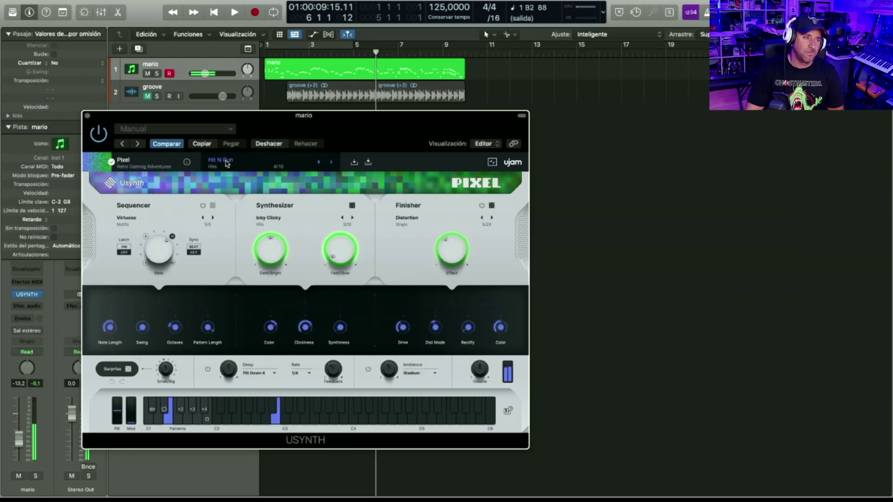
{"action": "left_click", "coordinate": [332, 163]}
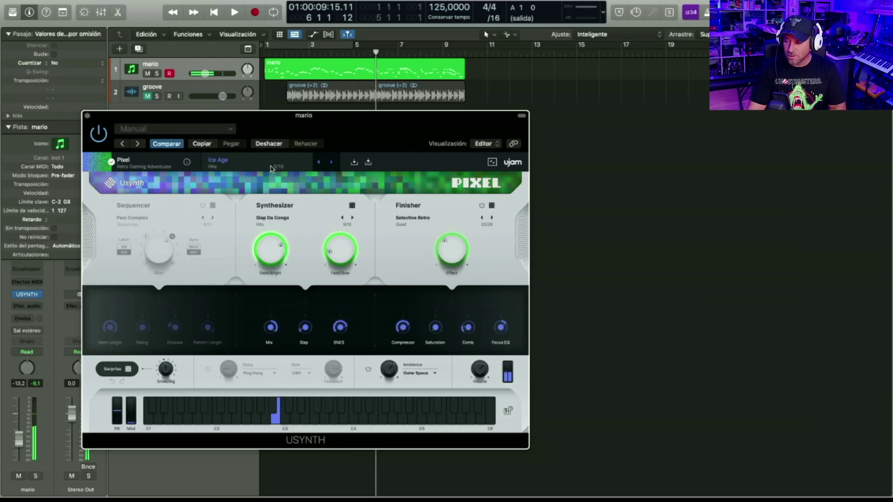
Audition Icicle Cave from the Hits category, followed by the Arpeggios presets Flight Radar, Fluffy Clouds and Koto Dreams
{"action": "left_click", "coordinate": [331, 163]}
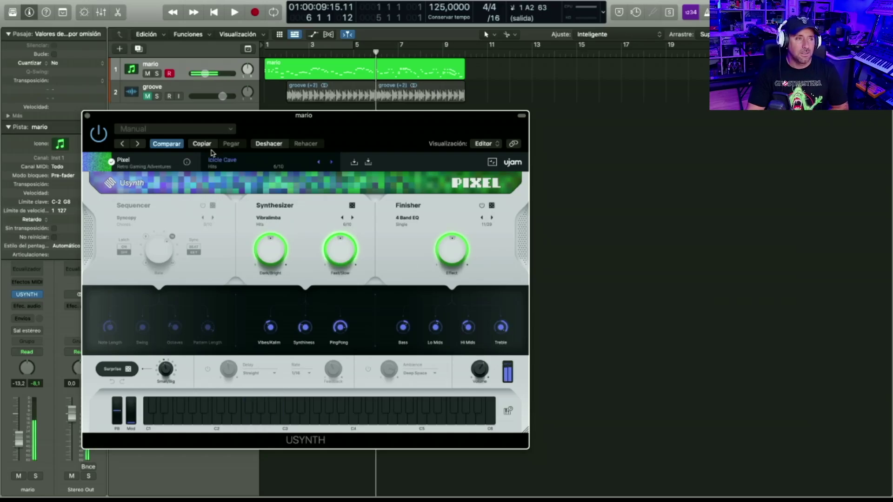
{"action": "left_click", "coordinate": [218, 162]}
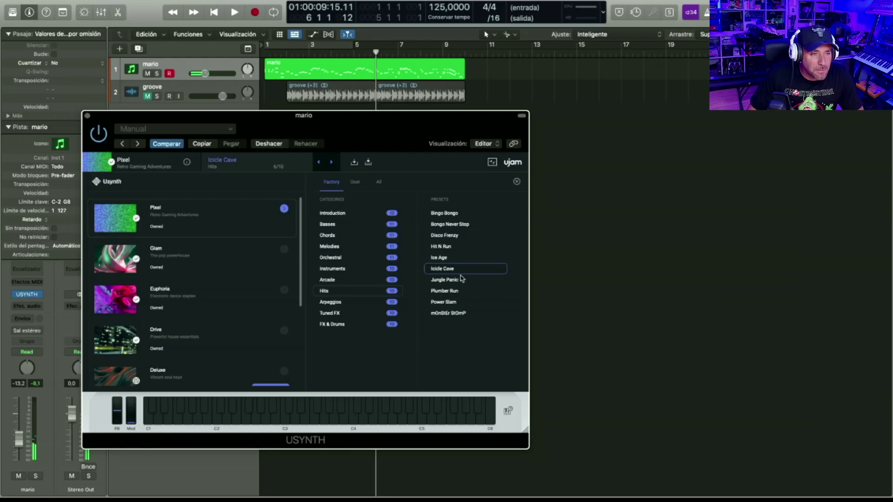
{"action": "left_click", "coordinate": [342, 302]}
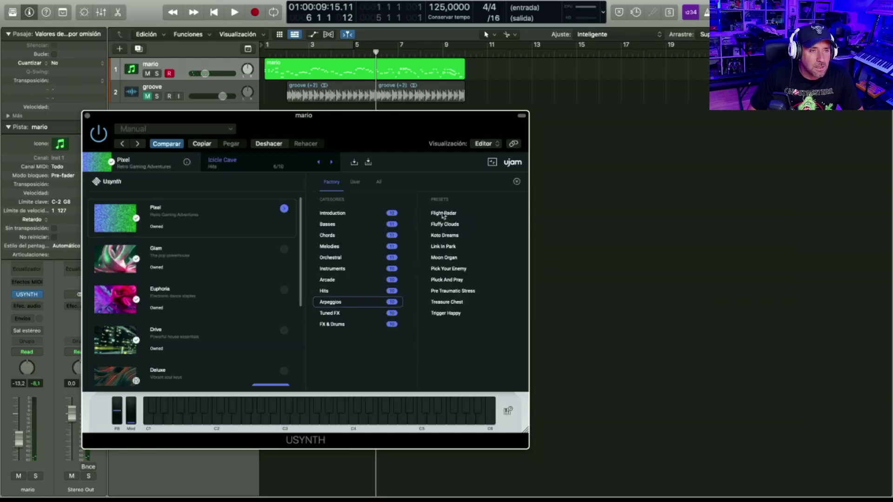
{"action": "left_click", "coordinate": [442, 213]}
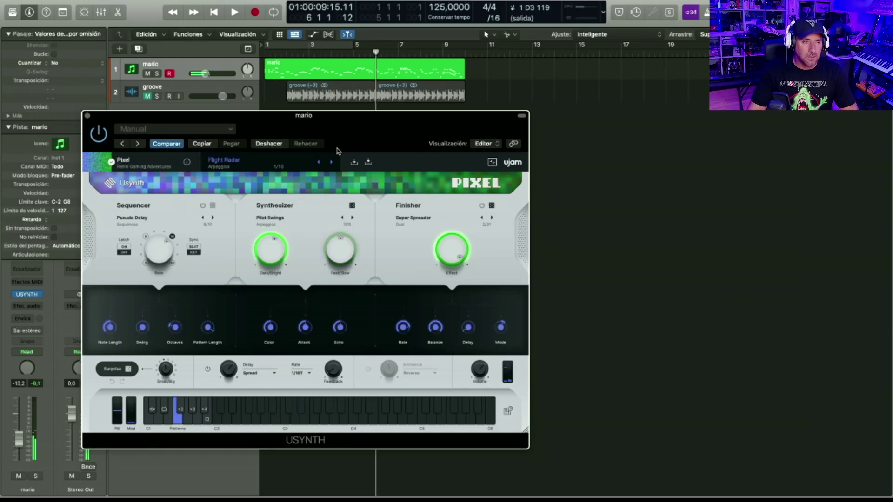
{"action": "left_click", "coordinate": [333, 162]}
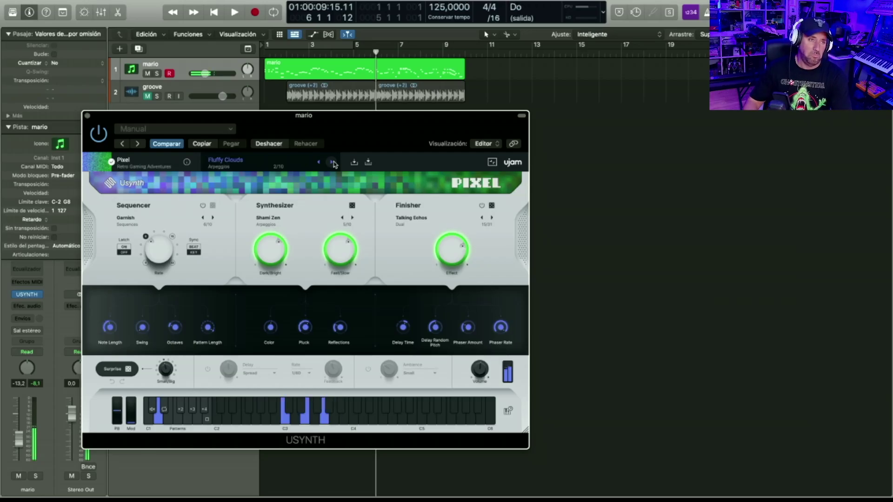
{"action": "left_click", "coordinate": [333, 163]}
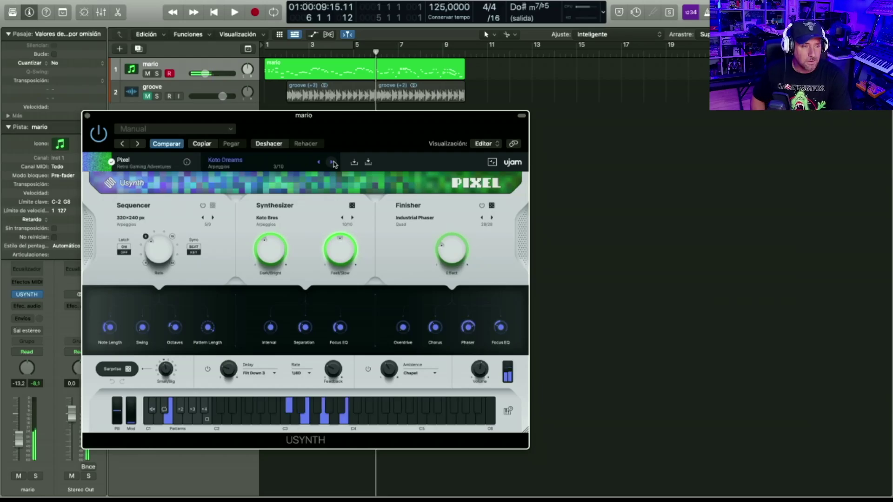
Audition the Arpeggios presets Link In Park, Moon Organ, Pick Your Enemy, Pluck And Pray and Pre Traumatic Stress
{"action": "left_click", "coordinate": [333, 162]}
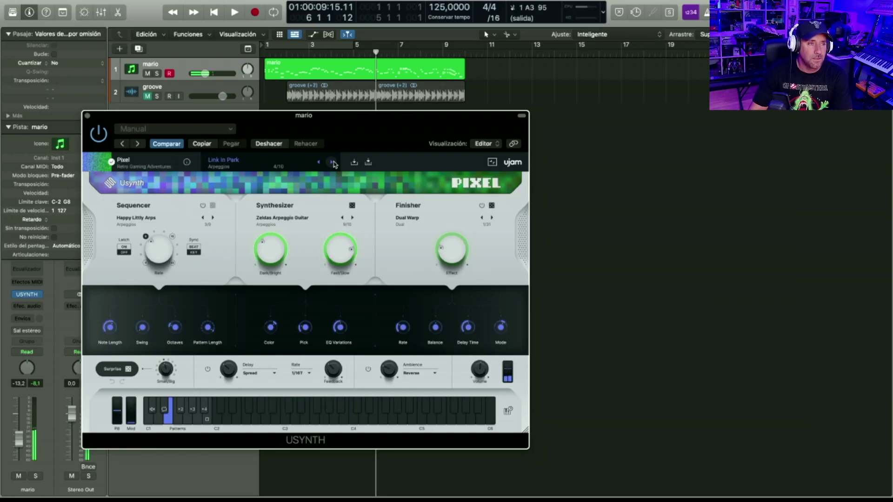
{"action": "left_click", "coordinate": [334, 162]}
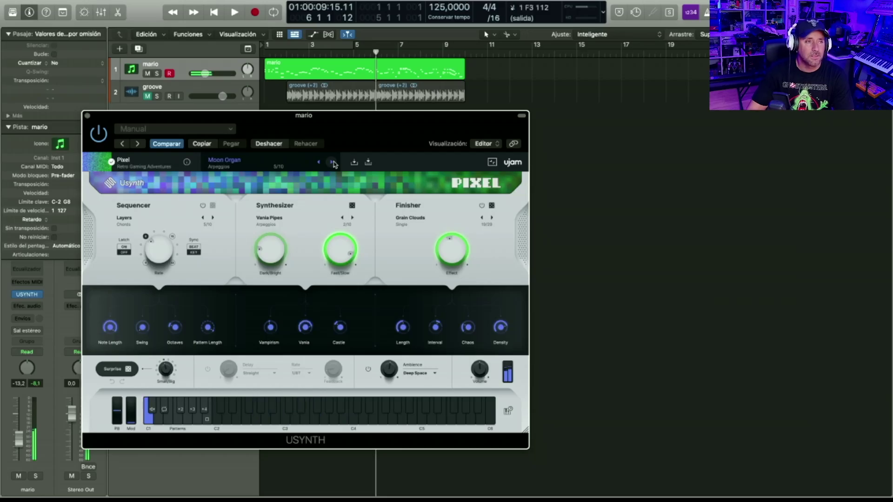
{"action": "left_click", "coordinate": [332, 163]}
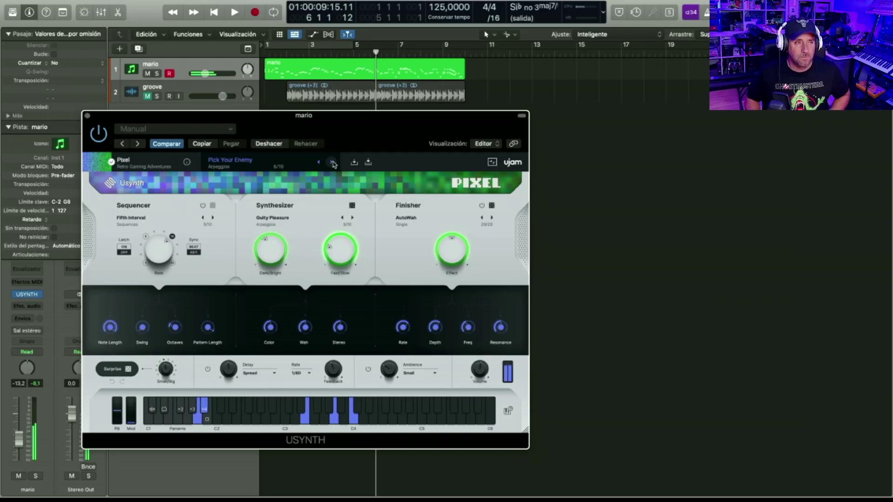
{"action": "left_click", "coordinate": [333, 162]}
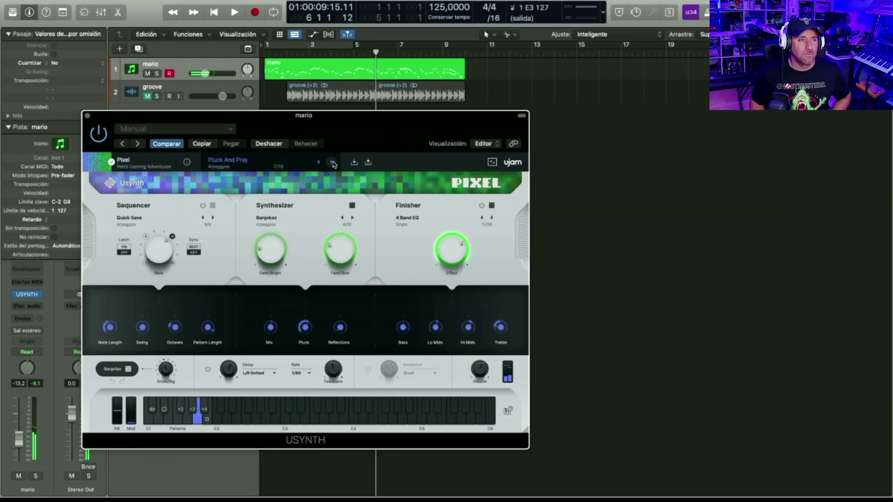
{"action": "left_click", "coordinate": [333, 163]}
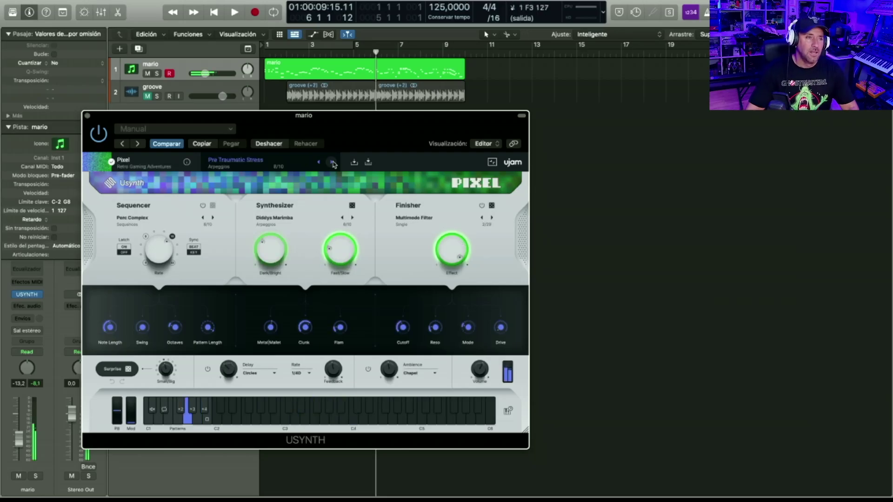
Switch to the Tuned FX category and audition its presets 1000 Ft Drop, Beacon Dying and Drama King
{"action": "left_click", "coordinate": [235, 162]}
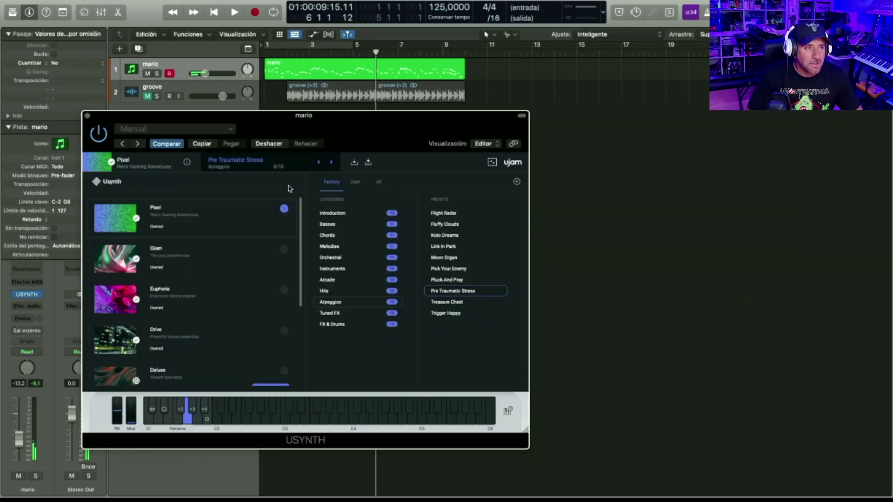
{"action": "left_click", "coordinate": [337, 313]}
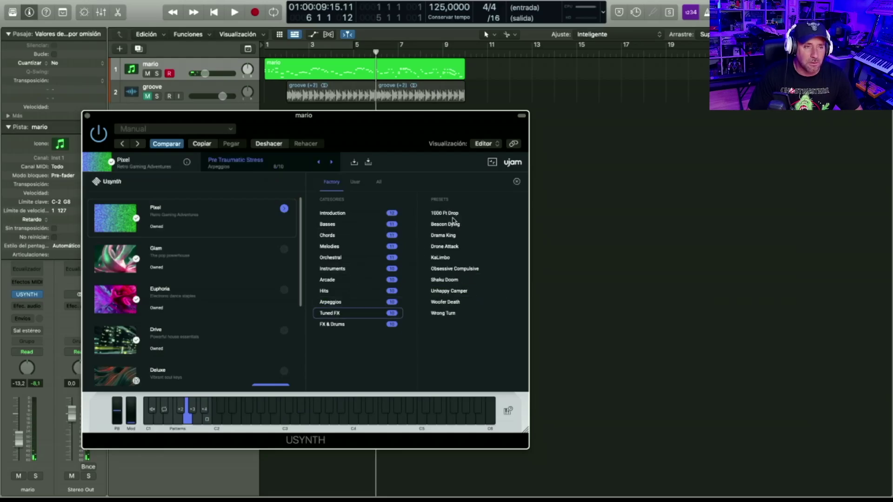
{"action": "double_click", "coordinate": [450, 213]}
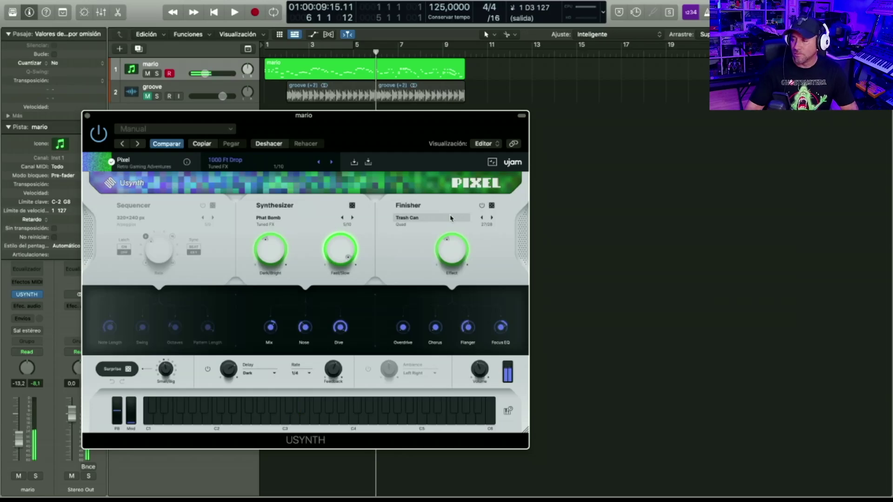
{"action": "left_click", "coordinate": [330, 162]}
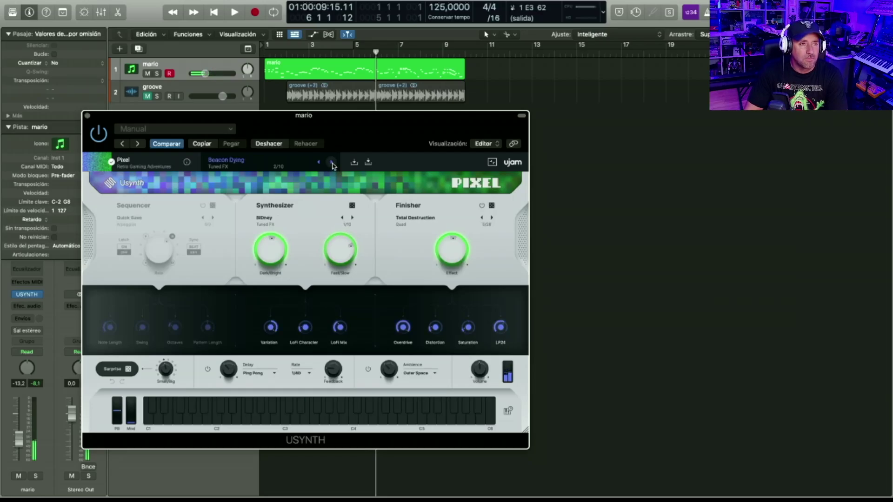
{"action": "left_click", "coordinate": [331, 162]}
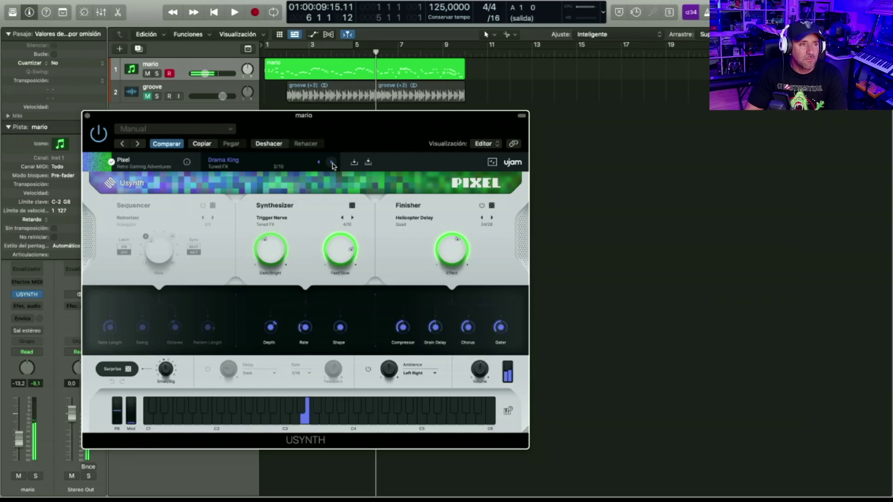
Advance through the Tuned FX presets Drone Attack, KaLimbo, Obsessive Compulsive and Shaku Doom, auditioning each sound
{"action": "left_click", "coordinate": [331, 163]}
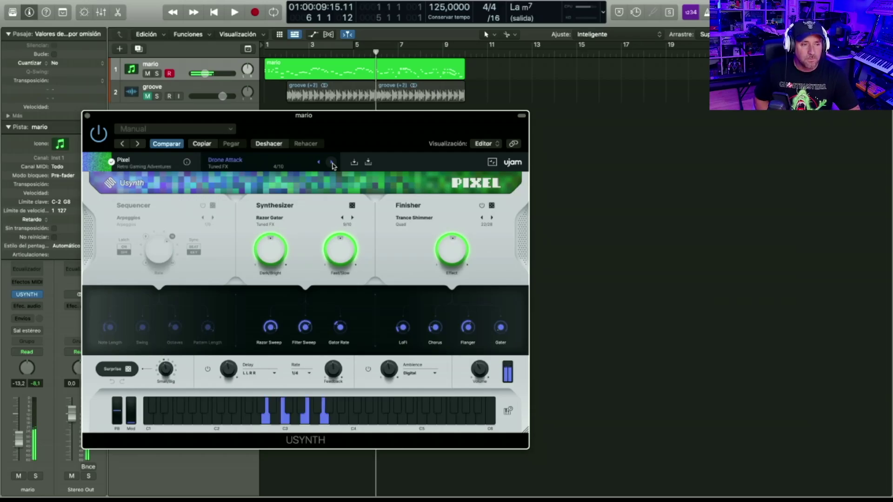
{"action": "left_click", "coordinate": [331, 163]}
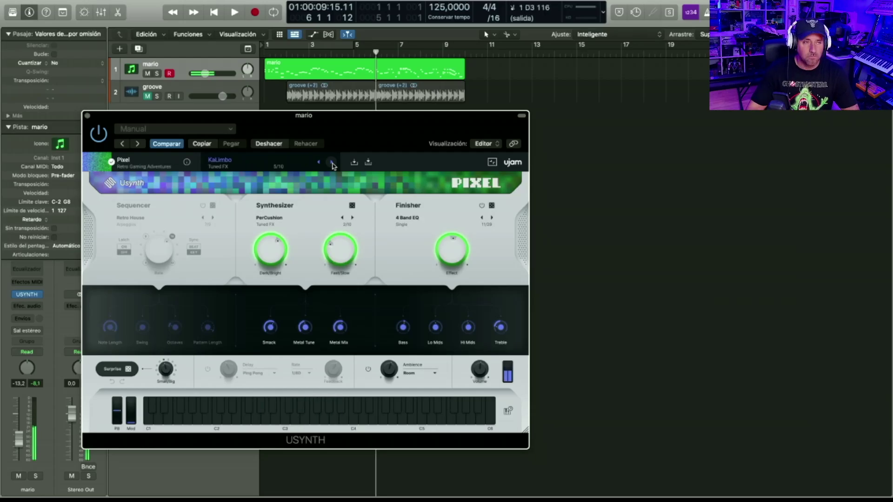
{"action": "left_click", "coordinate": [332, 163]}
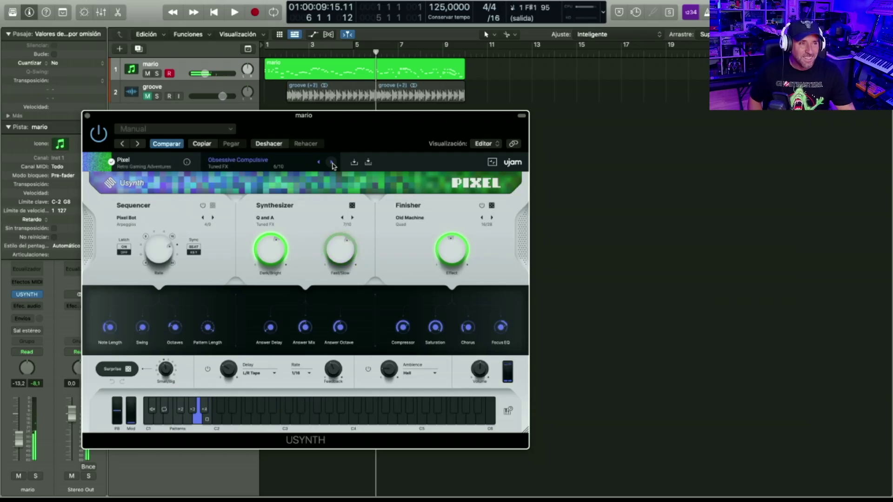
{"action": "left_click", "coordinate": [332, 162]}
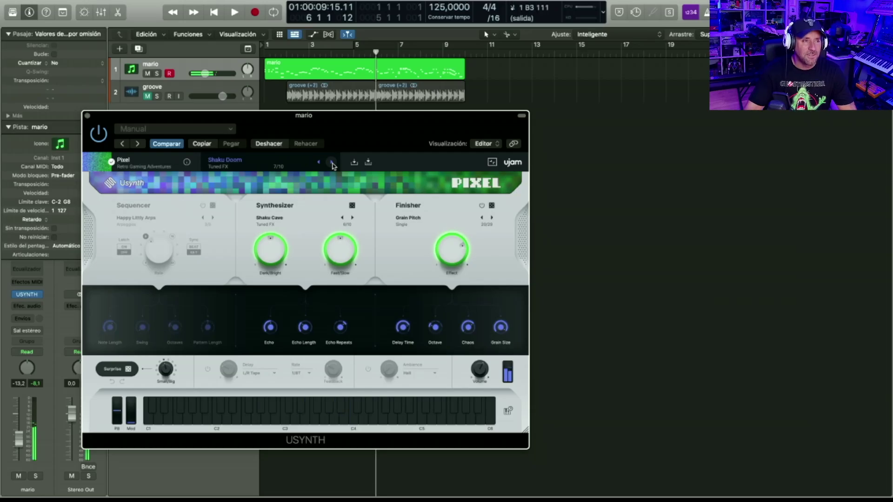
Switch to the FX & Drums category and audition Cool Fillins, Fat Kick, Marsian Storm and Mind The Clap
{"action": "left_click", "coordinate": [232, 163]}
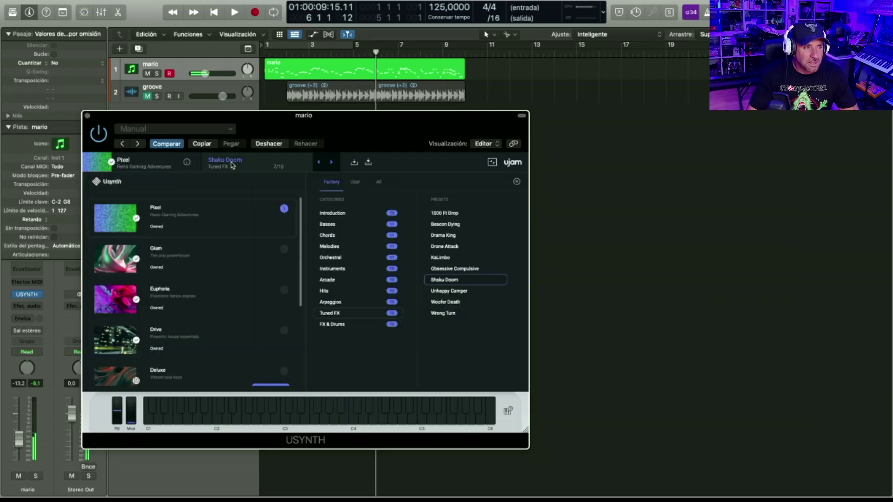
{"action": "left_click", "coordinate": [333, 324]}
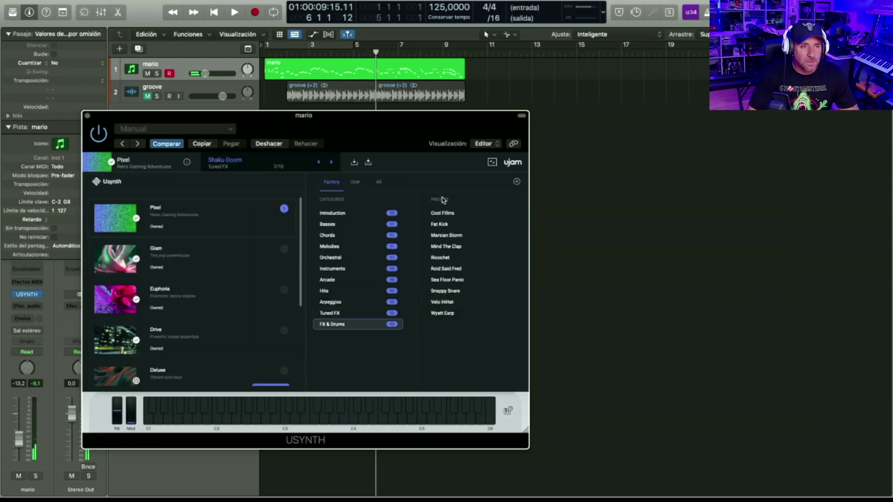
{"action": "double_click", "coordinate": [443, 214]}
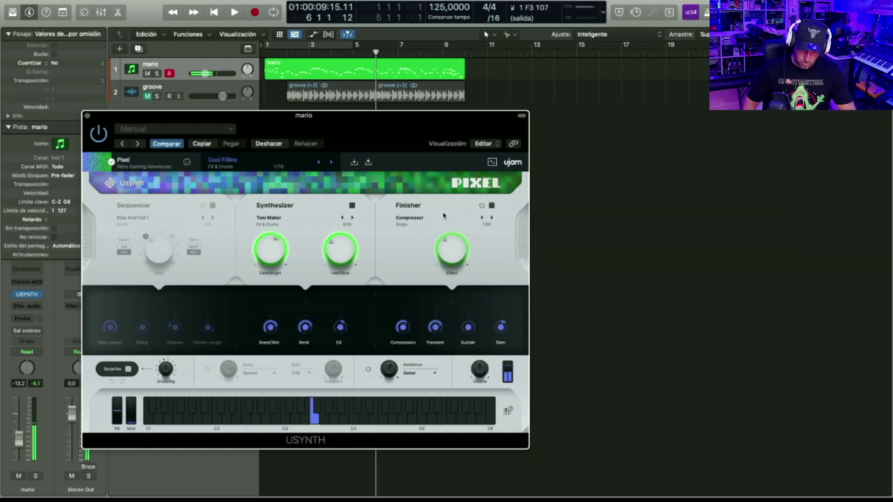
{"action": "left_click", "coordinate": [331, 164]}
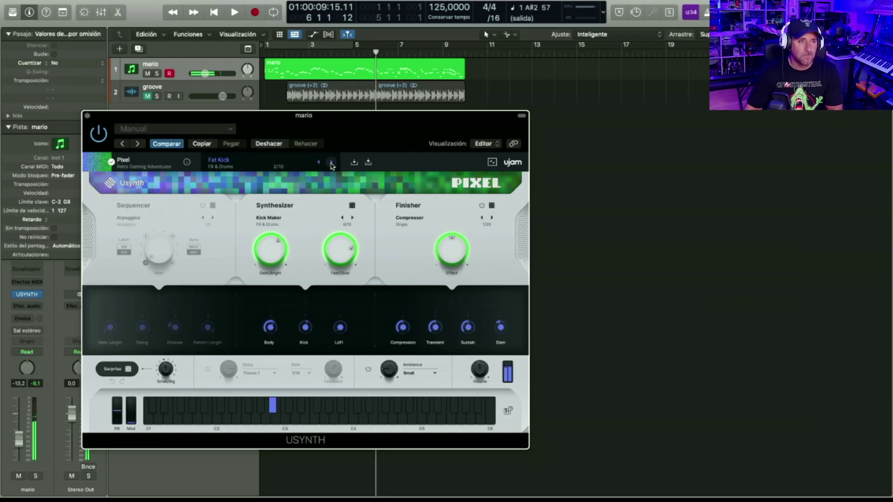
{"action": "left_click", "coordinate": [331, 163]}
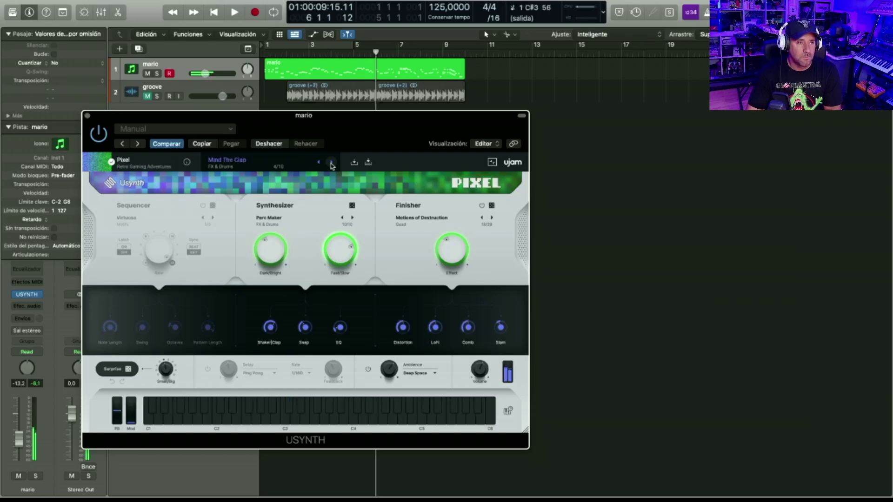
{"action": "left_click", "coordinate": [331, 163]}
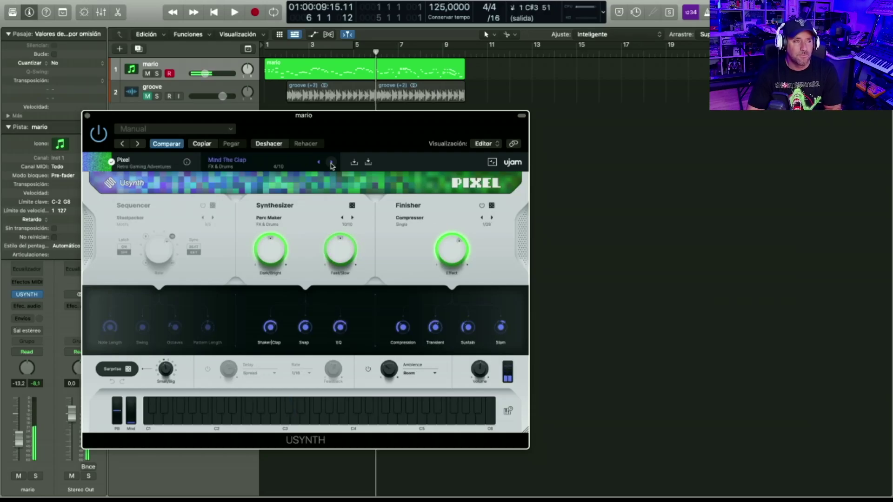
Audition the remaining FX & Drums presets: Ricochet, Roid Said Fred, Sea Floor Panic, Snappy Snare, Velo HiHat and Wyatt Earp
{"action": "left_click", "coordinate": [331, 162]}
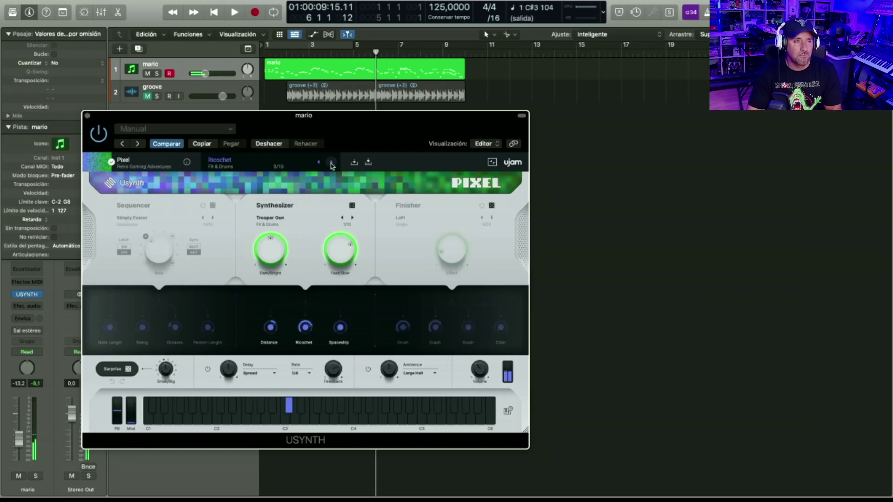
{"action": "left_click", "coordinate": [331, 163]}
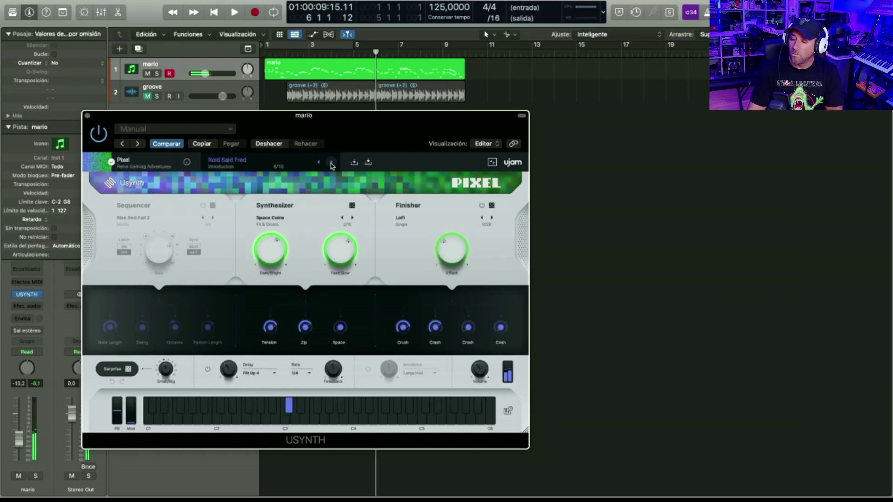
{"action": "left_click", "coordinate": [331, 163]}
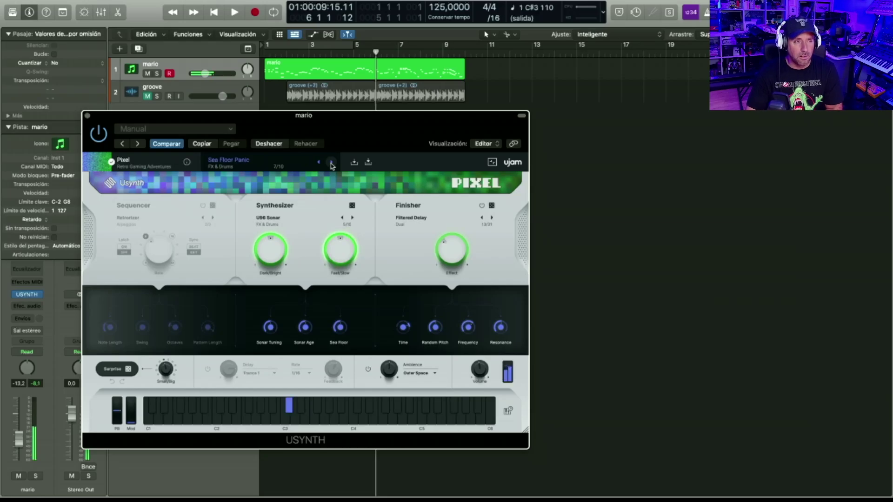
{"action": "left_click", "coordinate": [332, 163]}
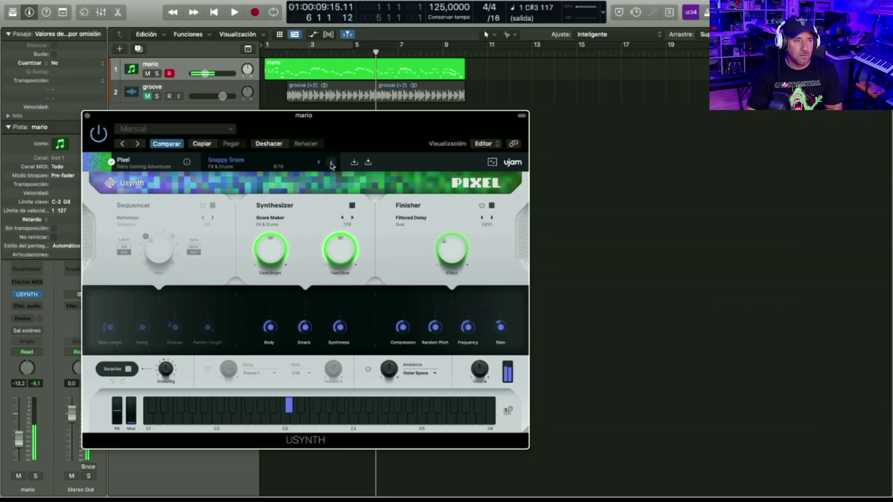
{"action": "left_click", "coordinate": [331, 163]}
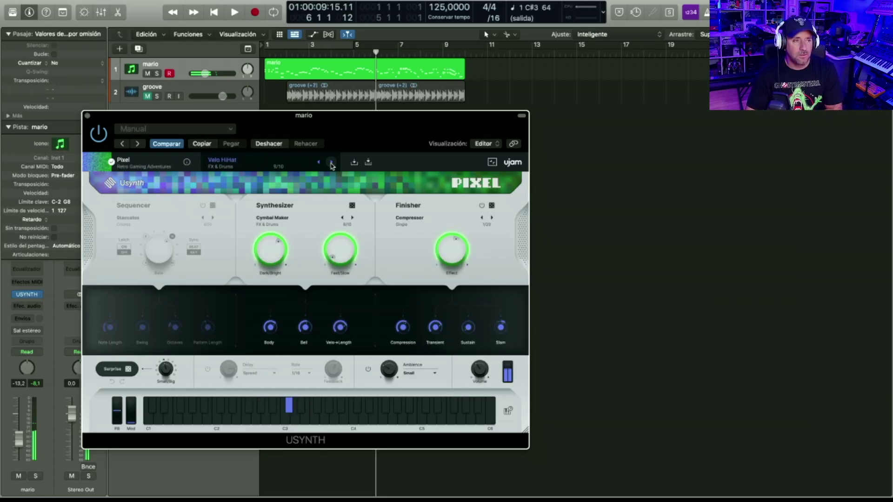
{"action": "left_click", "coordinate": [331, 163]}
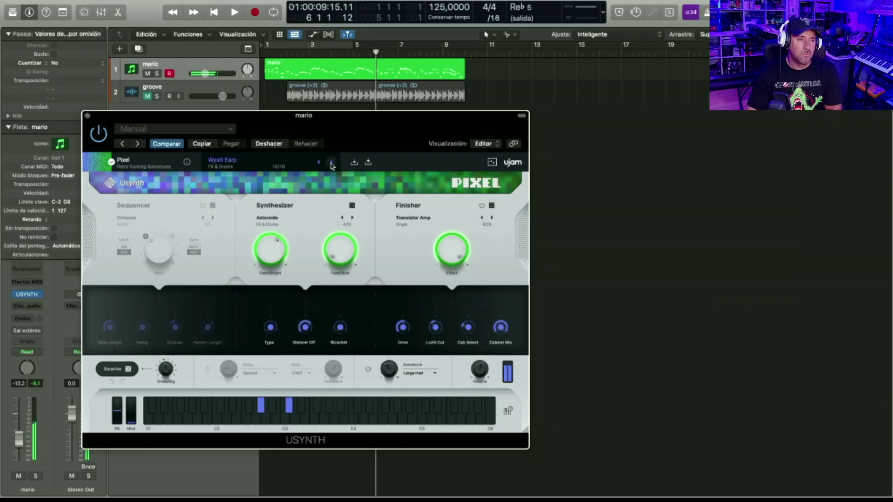
Load the Hang Glider preset from the factory Melodies category
{"action": "left_click", "coordinate": [224, 161]}
{"action": "left_click", "coordinate": [223, 161]}
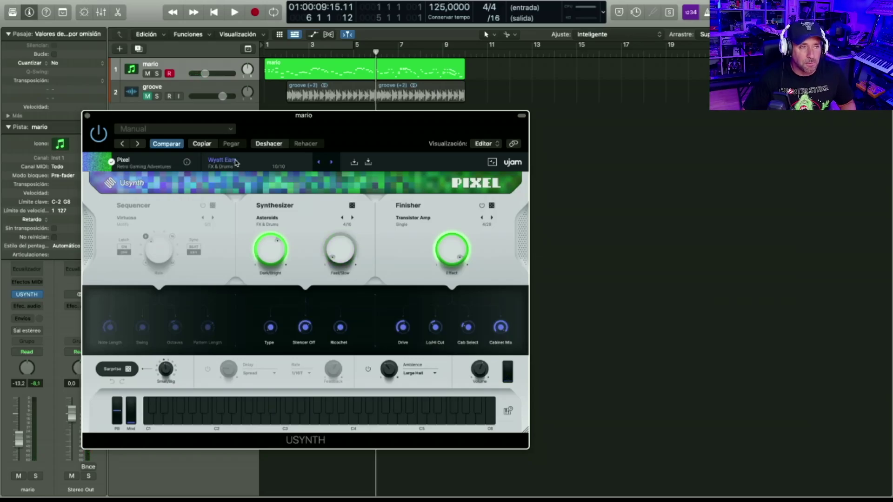
{"action": "left_click", "coordinate": [255, 166]}
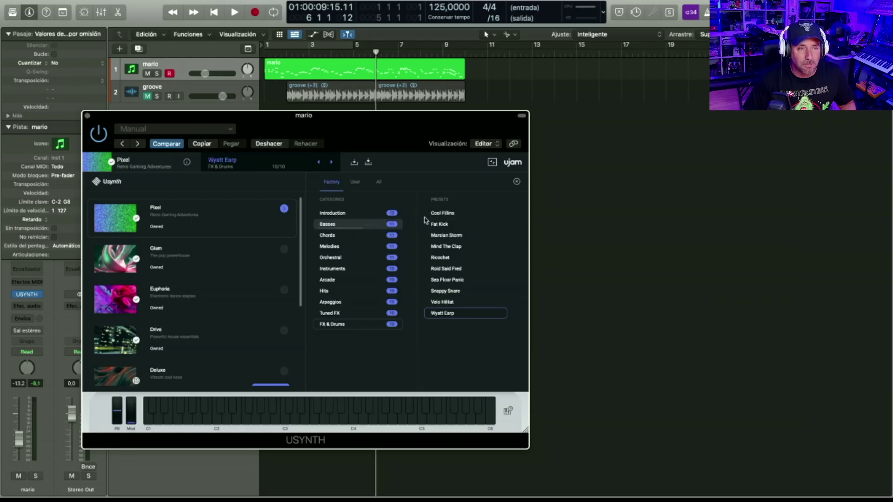
{"action": "left_click", "coordinate": [353, 225]}
{"action": "left_click", "coordinate": [333, 247]}
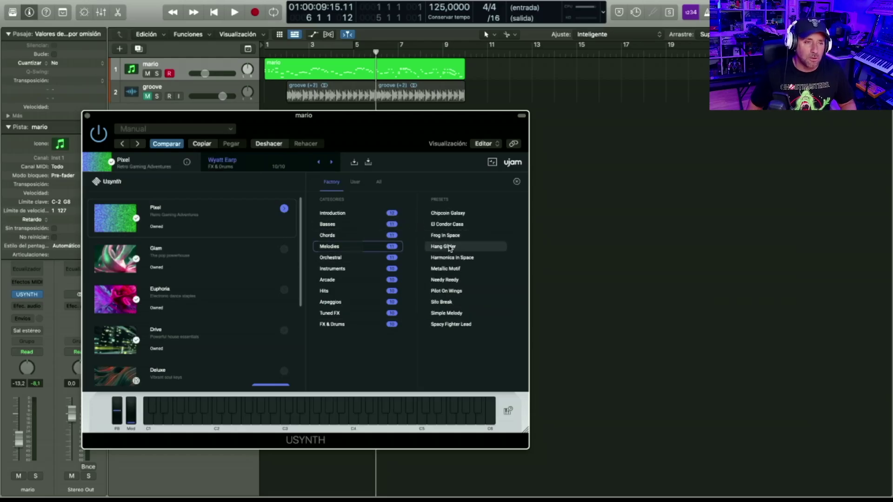
{"action": "double_click", "coordinate": [450, 246]}
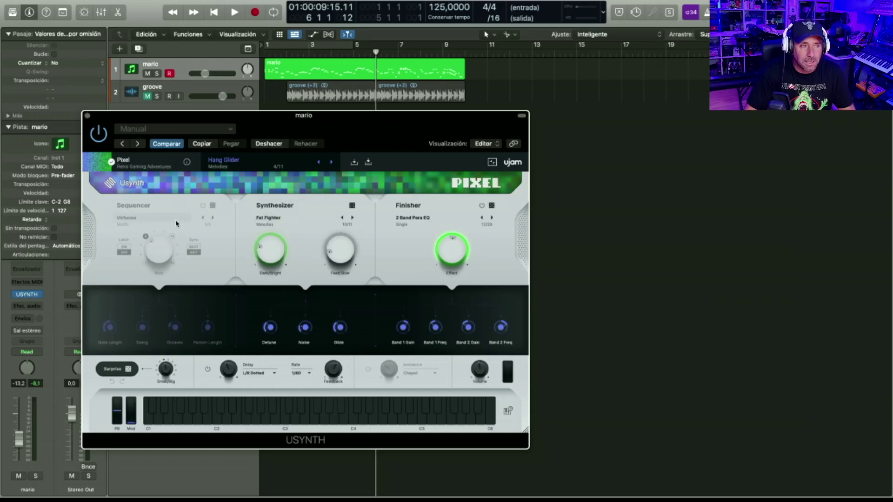
Enable the sequencer with its latch on, audition it with held notes and vary the rate
{"action": "left_click", "coordinate": [203, 206]}
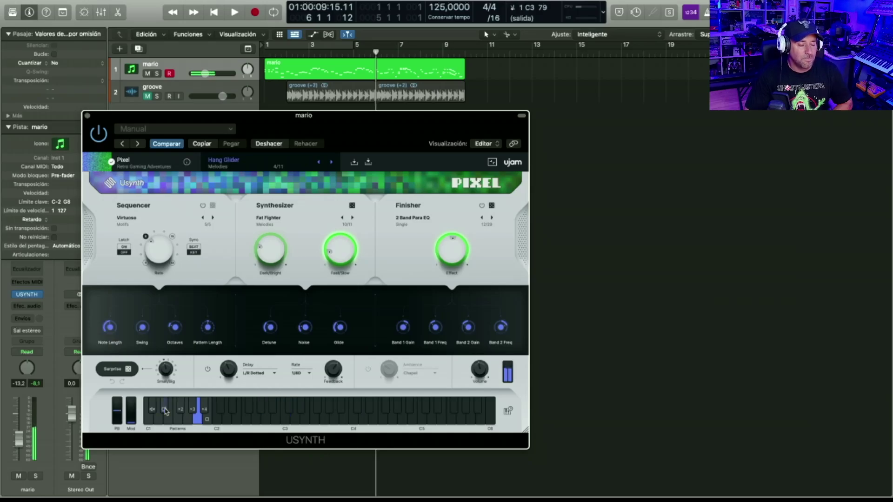
{"action": "left_click", "coordinate": [123, 249]}
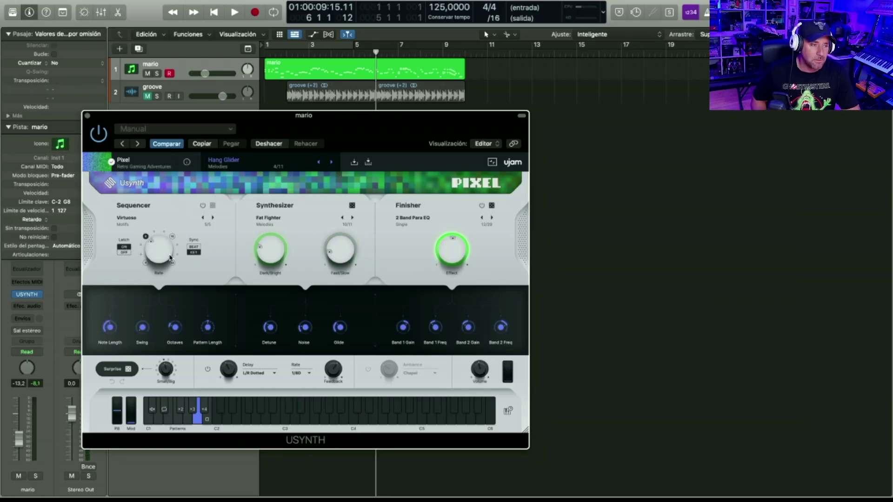
{"action": "left_click", "coordinate": [181, 406]}
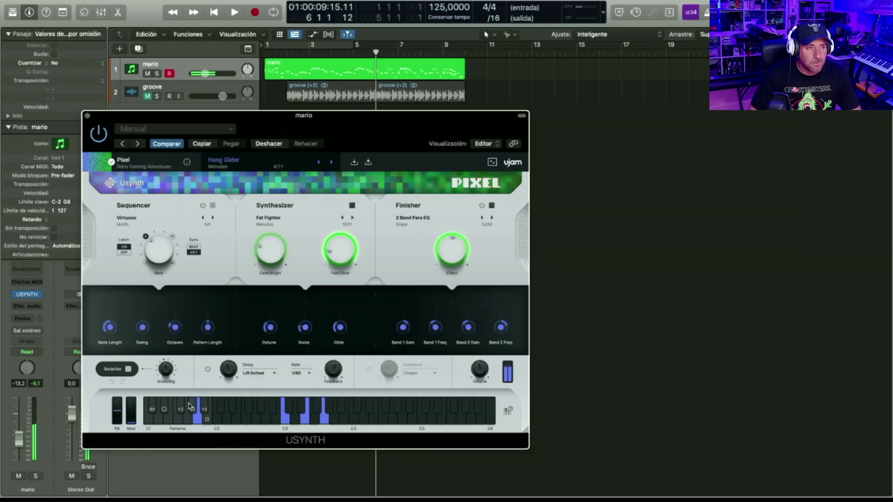
{"action": "mouse_move", "coordinate": [153, 252]}
{"action": "left_mouse_down"}
{"action": "mouse_move", "coordinate": [149, 272]}
{"action": "mouse_move", "coordinate": [156, 221]}
{"action": "mouse_move", "coordinate": [150, 241]}
{"action": "left_mouse_up"}
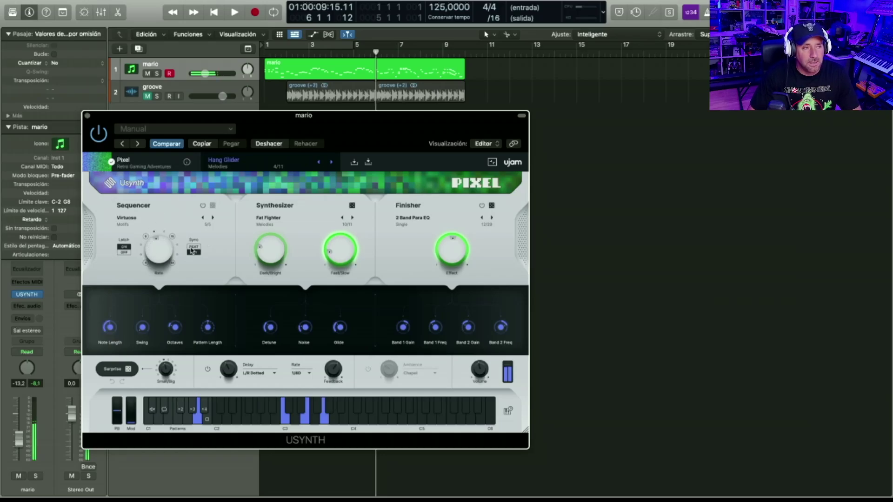
{"action": "left_click_drag", "start_coordinate": [161, 254], "coordinate": [125, 227]}
Audition the Bass Basic pattern from the sequencer's Sequences, and load the Retronizer pattern from Arpeggios
{"action": "left_click", "coordinate": [122, 226]}
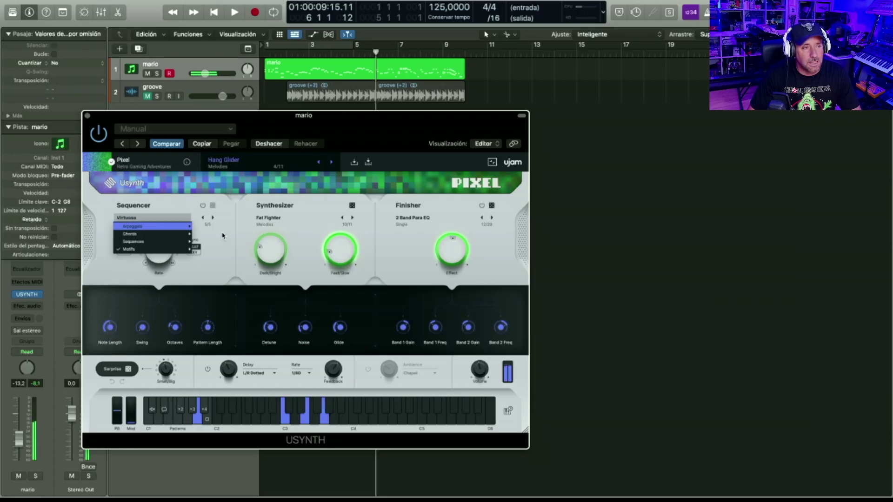
{"action": "left_click", "coordinate": [131, 228]}
{"action": "left_click", "coordinate": [129, 218]}
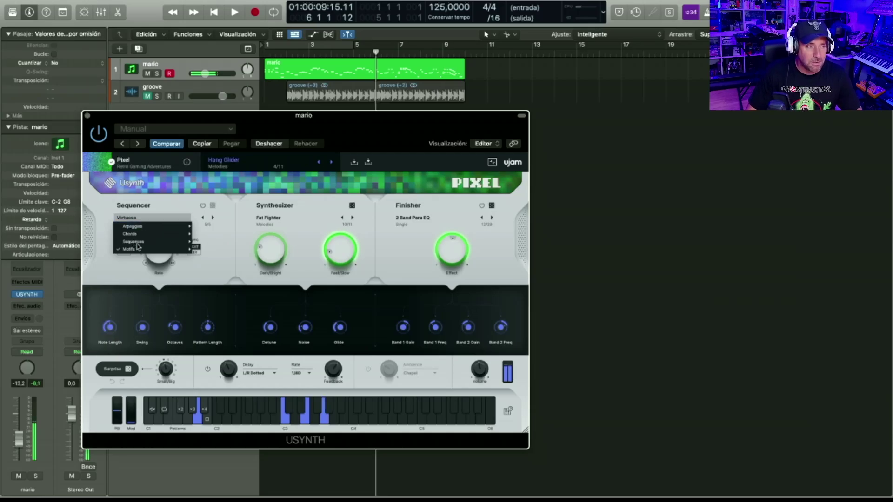
{"action": "mouse_move", "coordinate": [187, 242]}
{"action": "left_click", "coordinate": [219, 241]}
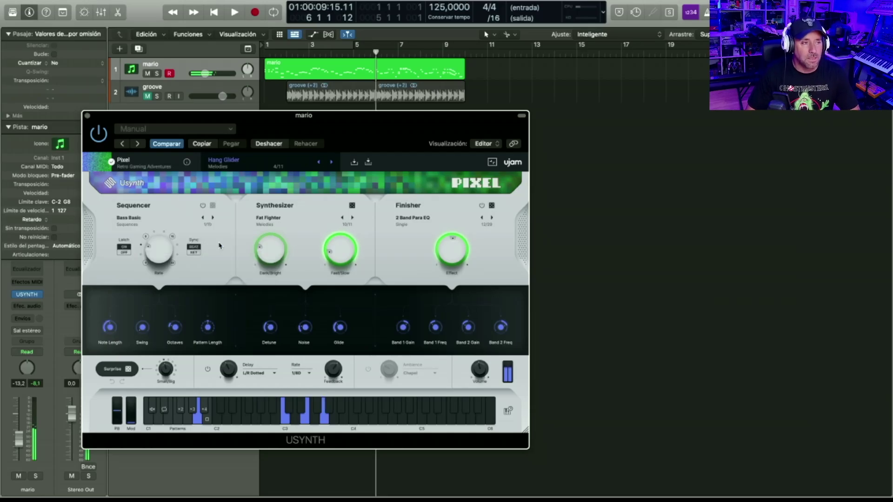
{"action": "left_click", "coordinate": [126, 223]}
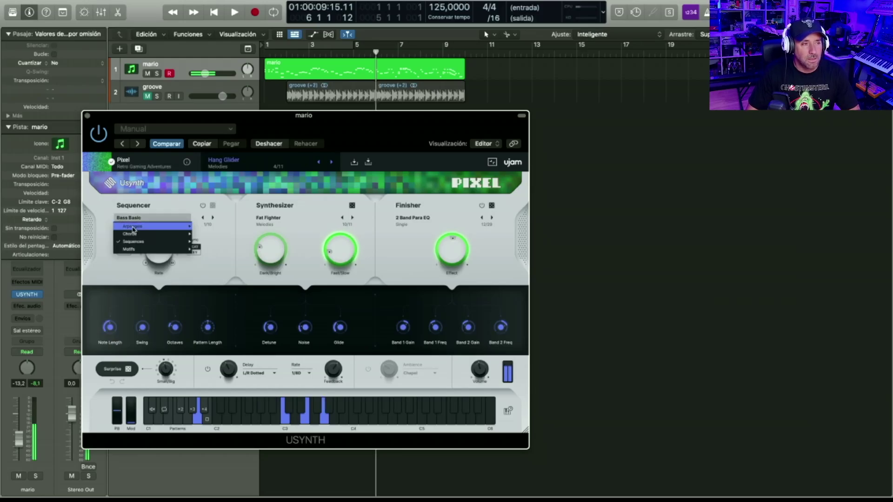
{"action": "mouse_move", "coordinate": [133, 228]}
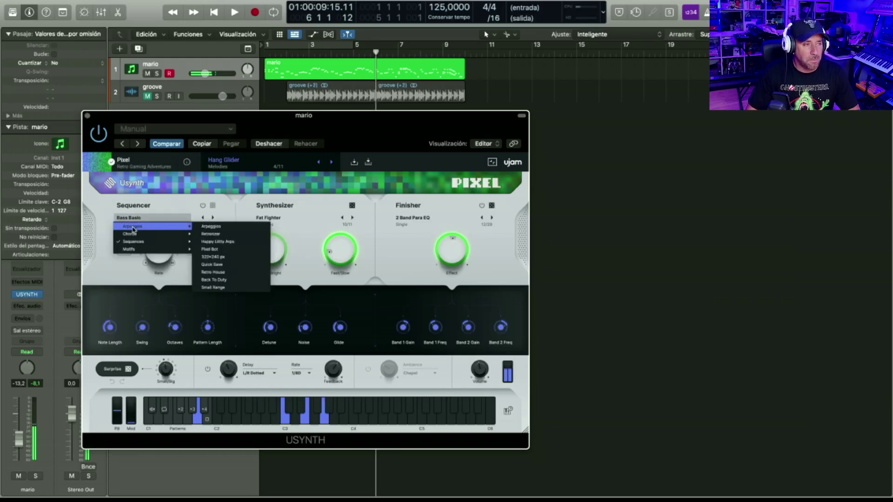
{"action": "left_click", "coordinate": [215, 234]}
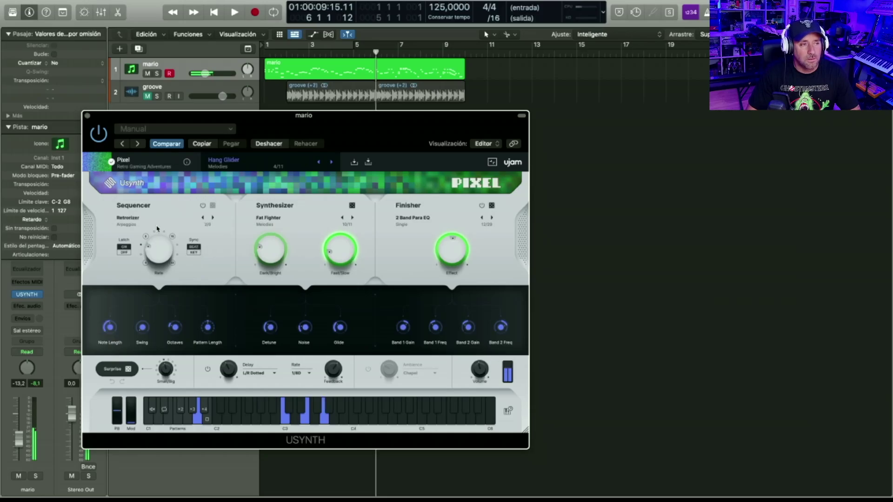
Set the sequencer rate to 16 and switch its latch off
{"action": "left_click_drag", "start_coordinate": [157, 228], "coordinate": [158, 206]}
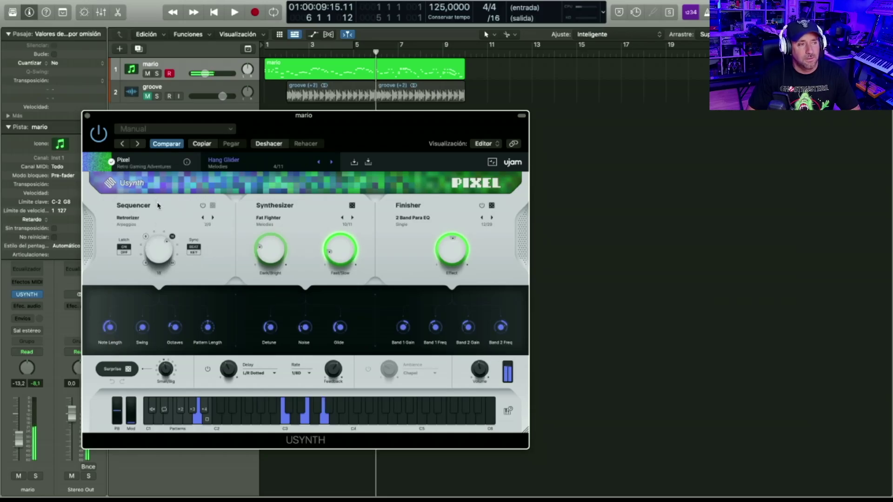
{"action": "left_click", "coordinate": [124, 249]}
{"action": "left_click", "coordinate": [124, 252]}
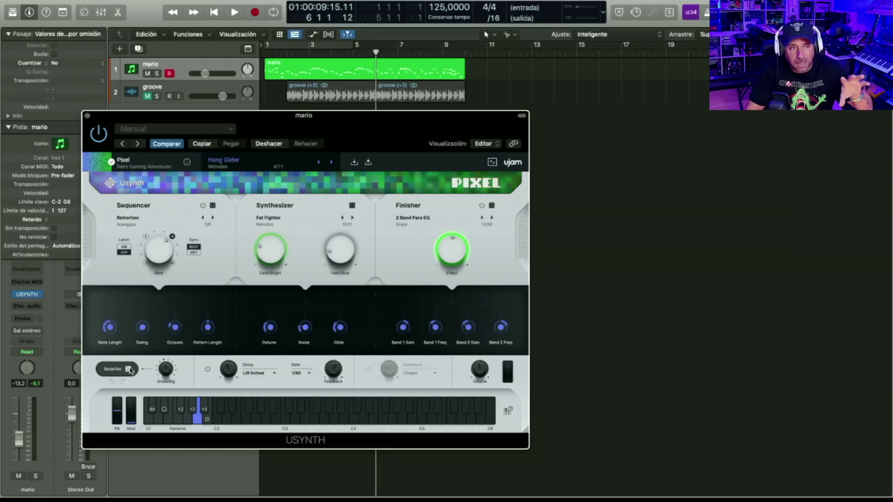
Audition the synthesizer sounds Basic Chip, Violent Violin, Horn Section and Helsing Cello, and turn Dark/Bright brighter on the cello
{"action": "left_click", "coordinate": [272, 219]}
{"action": "mouse_move", "coordinate": [280, 245]}
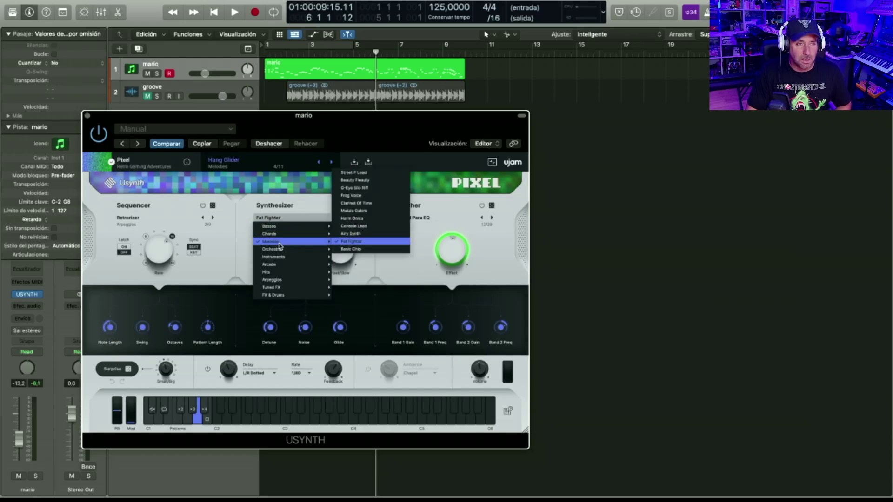
{"action": "left_click", "coordinate": [351, 249]}
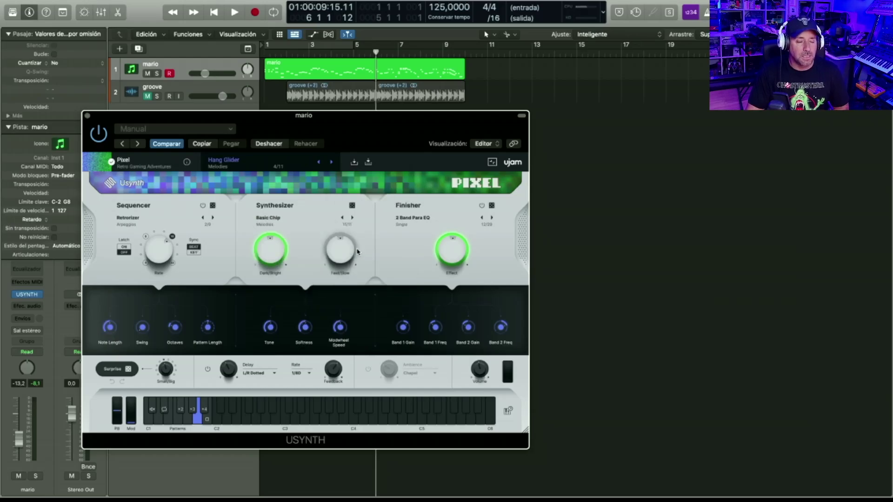
{"action": "left_click", "coordinate": [352, 218]}
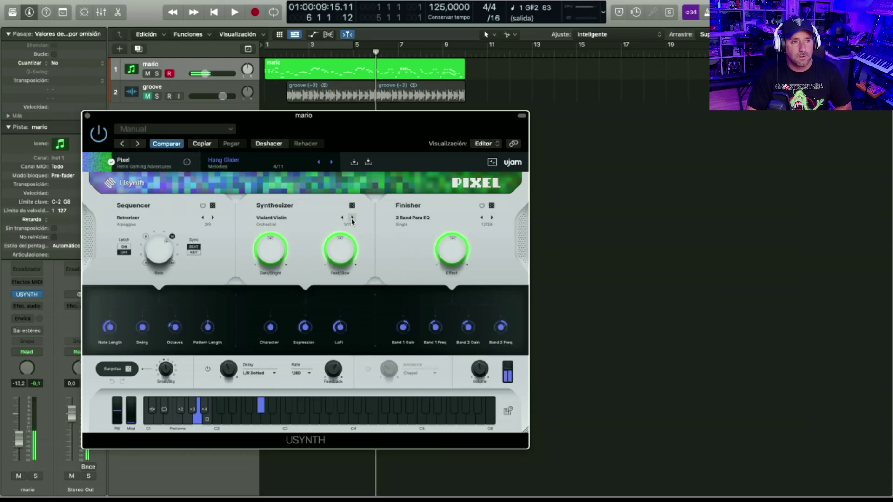
{"action": "left_click", "coordinate": [352, 219]}
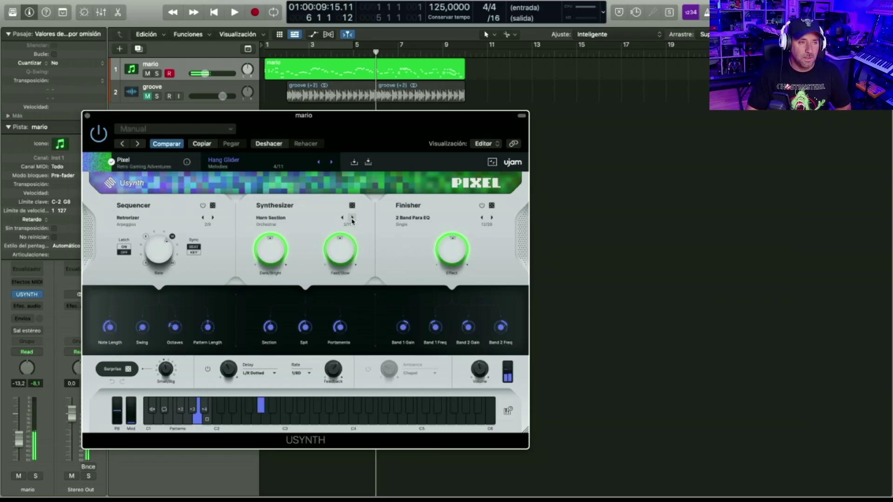
{"action": "left_click", "coordinate": [352, 219]}
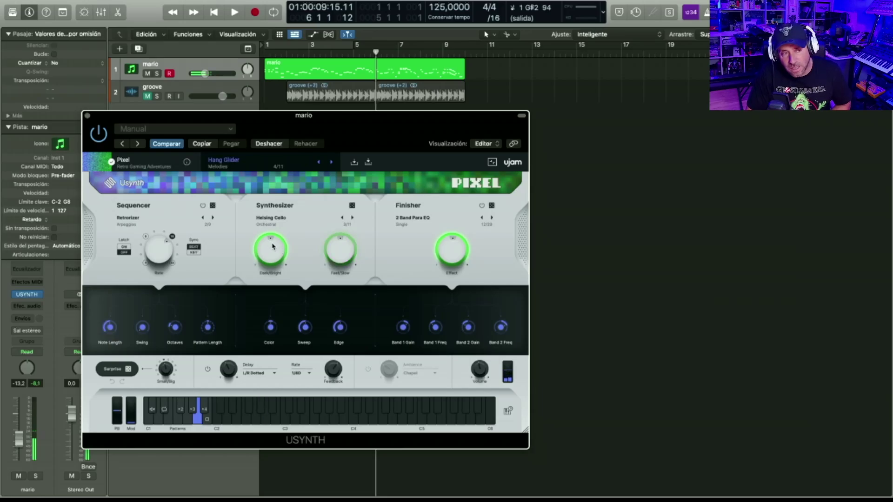
{"action": "left_click_drag", "start_coordinate": [263, 241], "coordinate": [263, 230]}
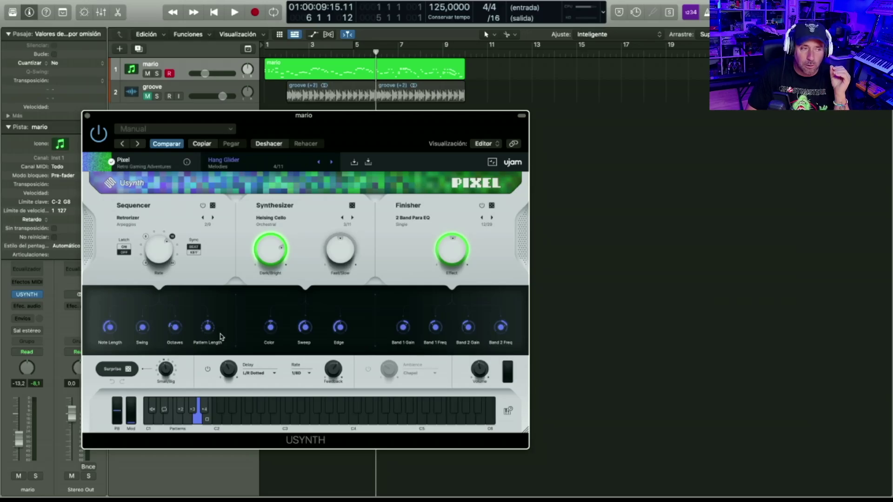
Raise the sequencer's swing, vary its note length, set the pattern length to 1, and switch the sequencer off
{"action": "left_click_drag", "start_coordinate": [145, 331], "coordinate": [134, 303]}
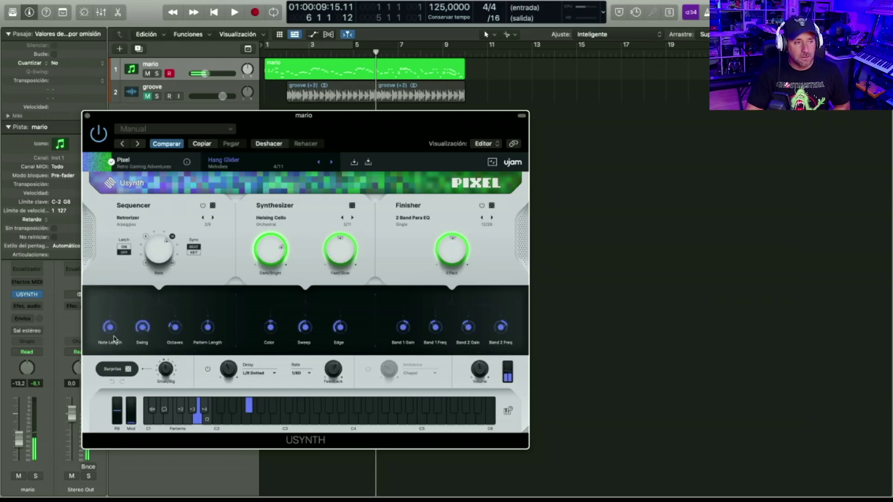
{"action": "left_click_drag", "start_coordinate": [109, 328], "coordinate": [104, 281]}
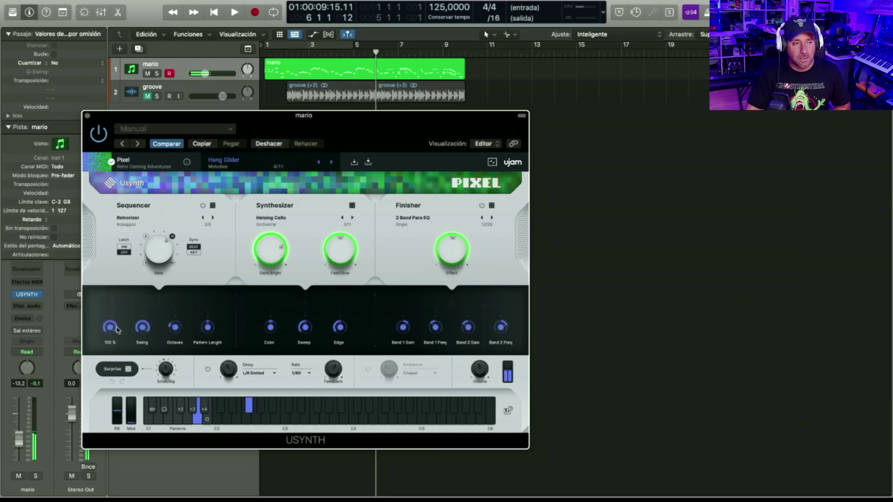
{"action": "left_click_drag", "start_coordinate": [117, 330], "coordinate": [130, 373]}
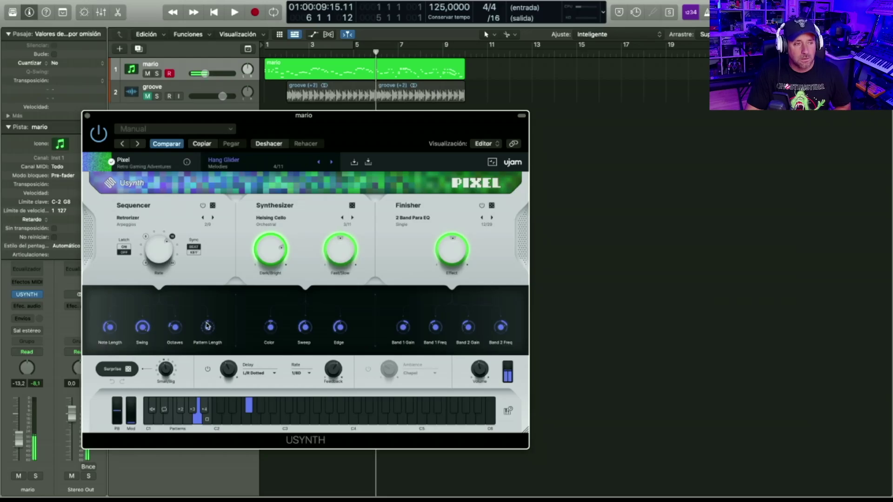
{"action": "left_click_drag", "start_coordinate": [208, 327], "coordinate": [208, 352]}
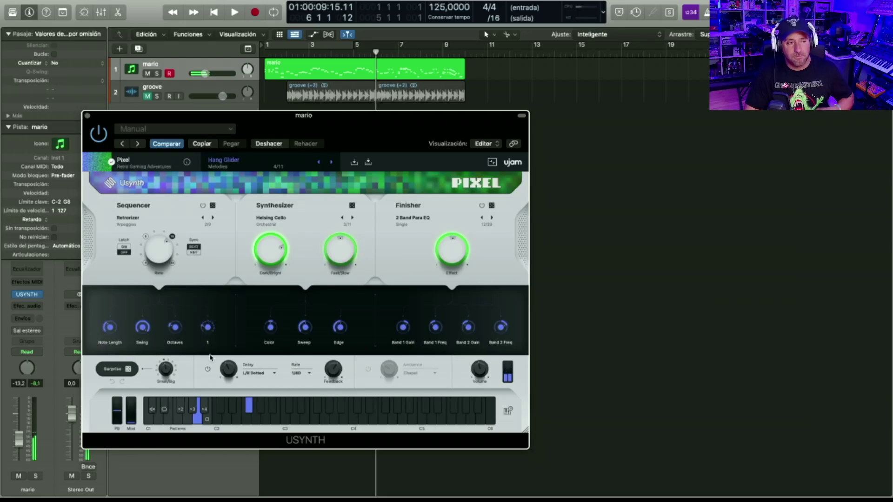
{"action": "left_click", "coordinate": [203, 205]}
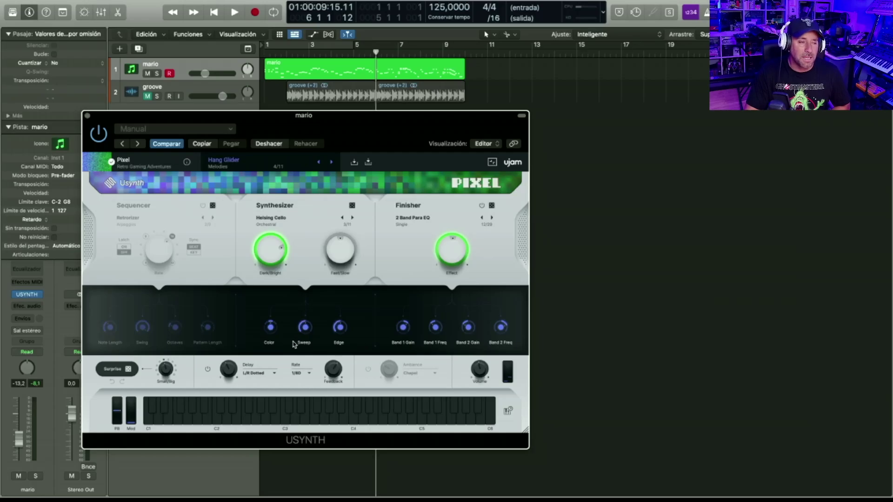
Shape the Helsing Cello sound by setting Sweep to 100%, raising Edge, and varying the Dark/Bright and Fast/Slow knobs
{"action": "left_click_drag", "start_coordinate": [268, 328], "coordinate": [268, 230]}
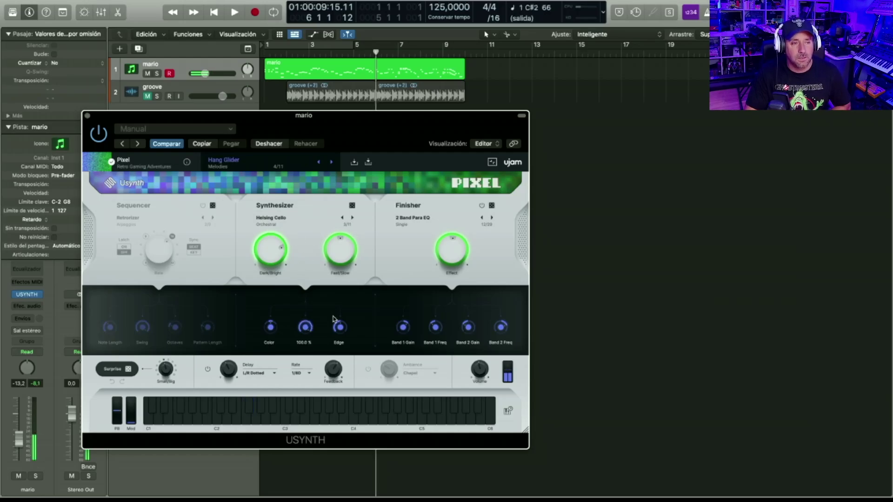
{"action": "left_click_drag", "start_coordinate": [340, 325], "coordinate": [341, 305]}
{"action": "left_click_drag", "start_coordinate": [254, 239], "coordinate": [232, 221]}
{"action": "left_click_drag", "start_coordinate": [239, 268], "coordinate": [243, 285]}
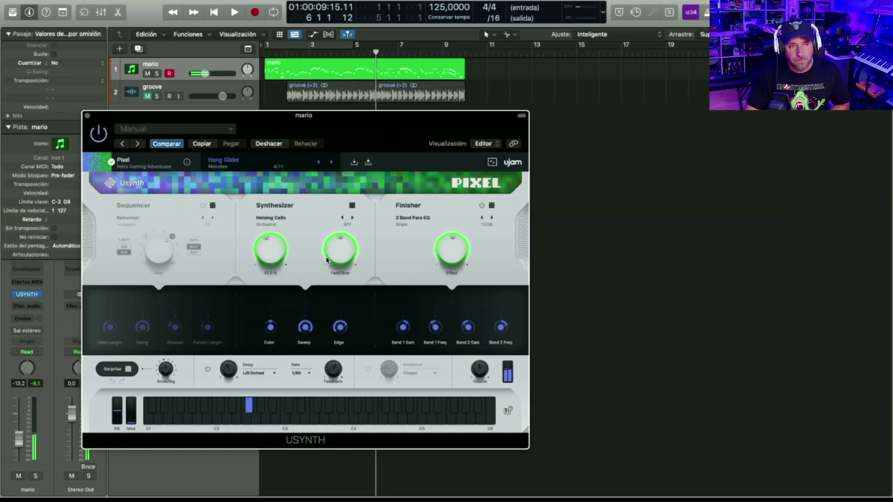
{"action": "left_click_drag", "start_coordinate": [327, 260], "coordinate": [335, 303]}
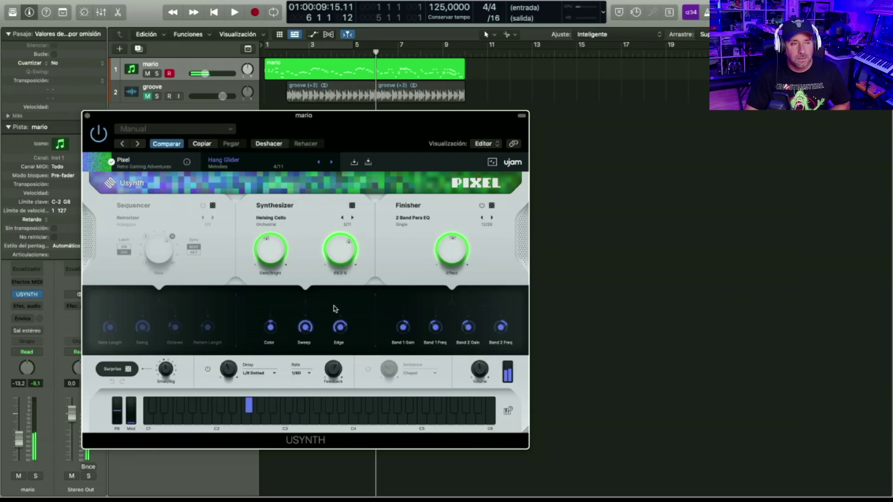
{"action": "left_click_drag", "start_coordinate": [324, 220], "coordinate": [315, 196]}
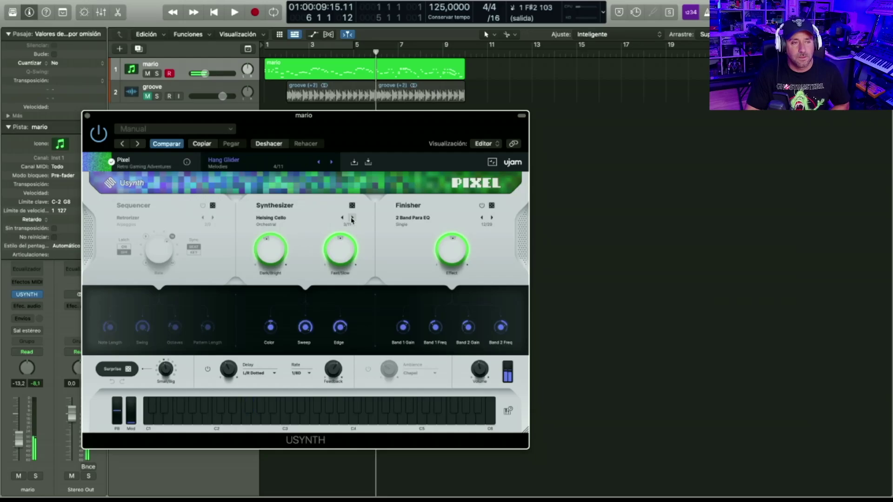
Advance the synthesizer sound through Breathy Flute to Trumpbones, and set the finisher to the single Distortion effect
{"action": "left_click", "coordinate": [352, 219]}
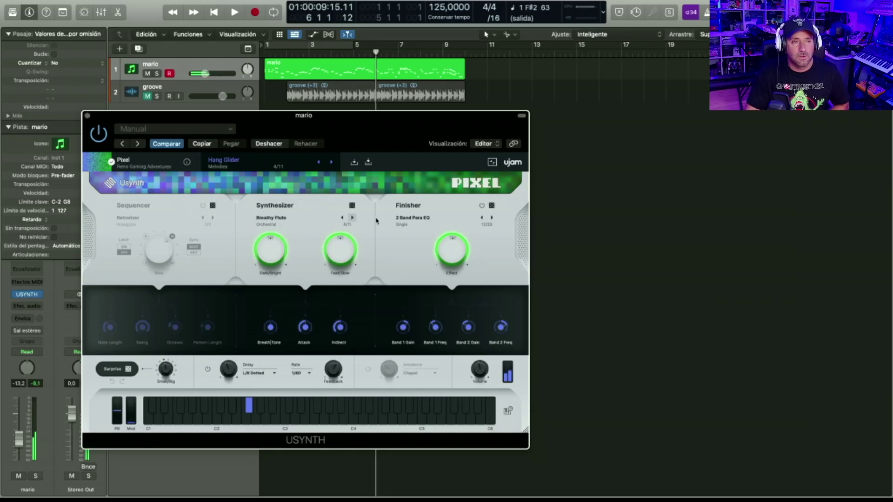
{"action": "left_click", "coordinate": [352, 217]}
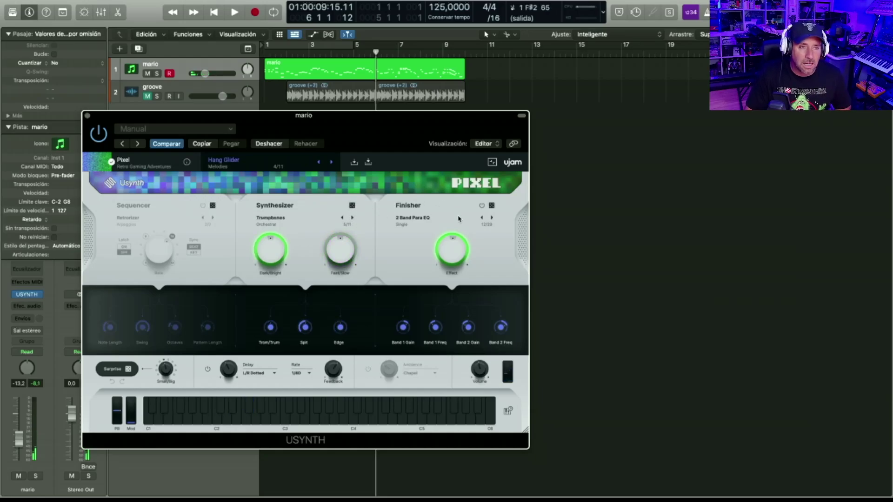
{"action": "left_click", "coordinate": [423, 224]}
{"action": "mouse_move", "coordinate": [426, 228]}
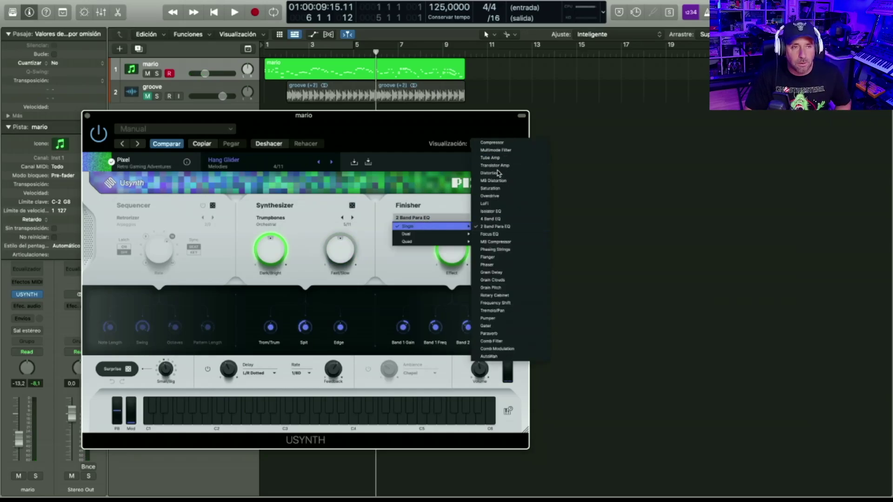
{"action": "left_click", "coordinate": [498, 174]}
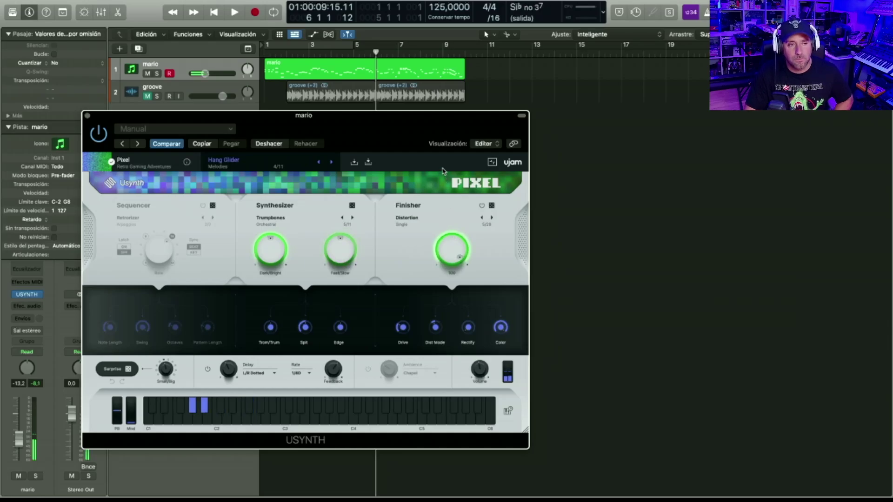
Bypass the finisher, adjust the instrument's output volume, and switch the finisher back on
{"action": "left_click", "coordinate": [483, 206]}
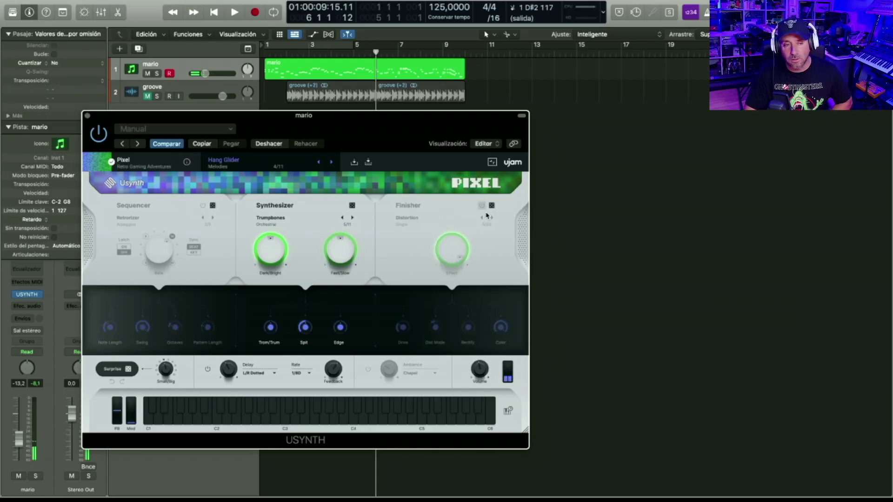
{"action": "left_click_drag", "start_coordinate": [488, 372], "coordinate": [477, 353]}
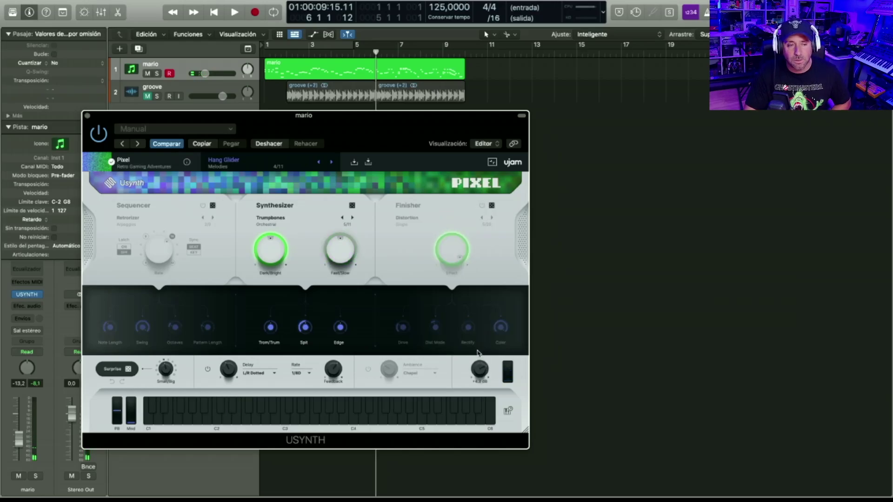
{"action": "left_click", "coordinate": [482, 206]}
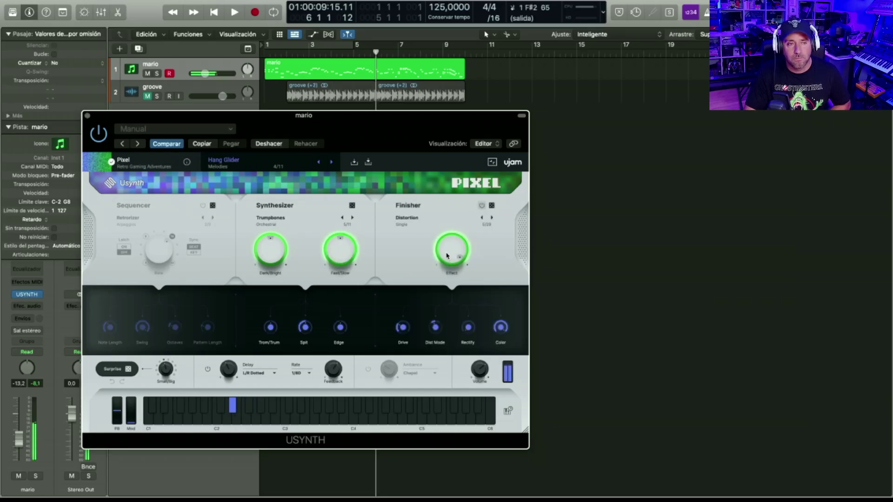
Advance the finisher to MB Distortion, and replace it with the dual effect LoFi Chorus
{"action": "left_click", "coordinate": [492, 219]}
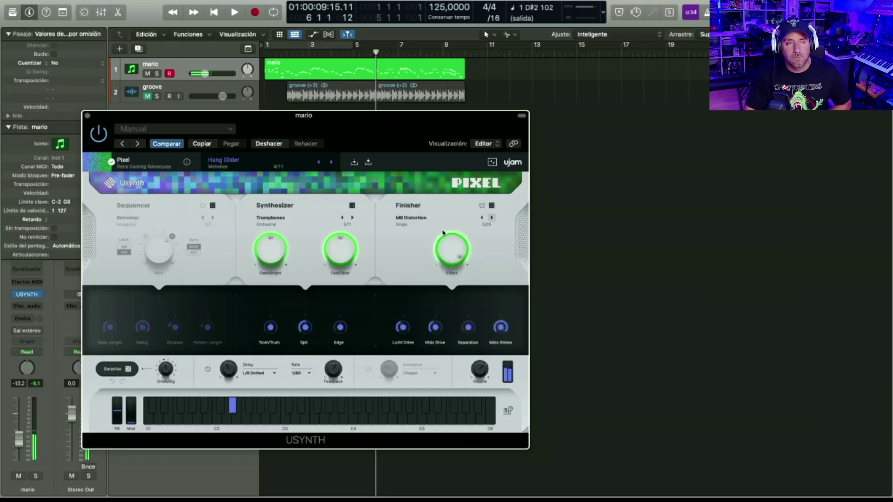
{"action": "left_click", "coordinate": [414, 218]}
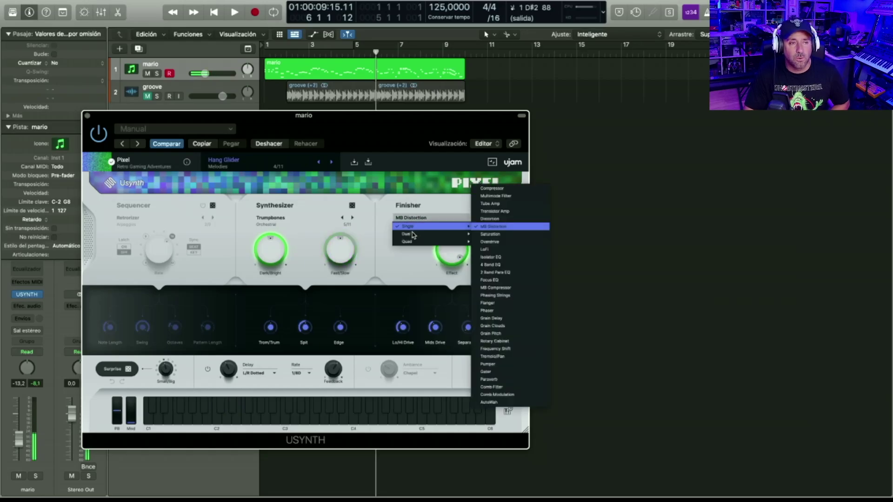
{"action": "mouse_move", "coordinate": [414, 234]}
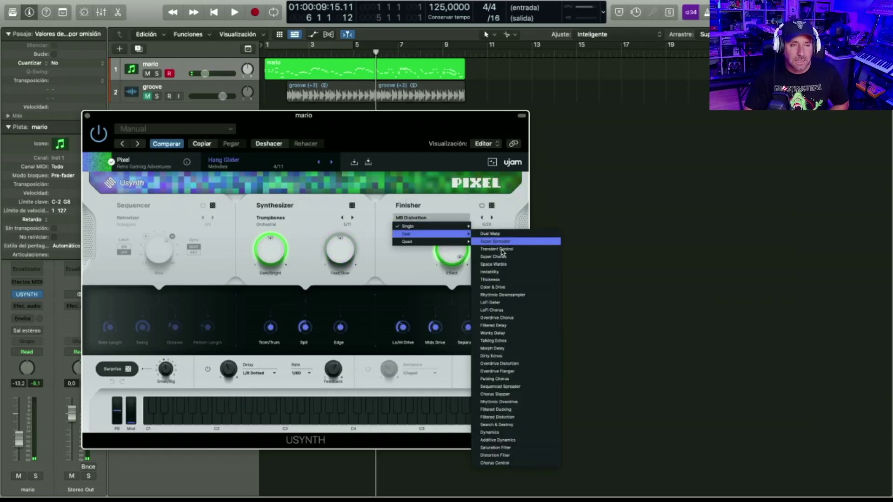
{"action": "left_click", "coordinate": [506, 311]}
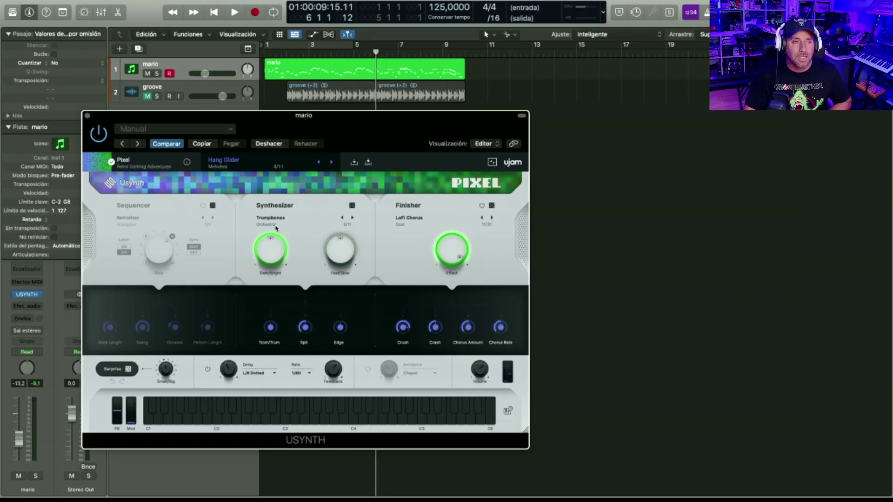
Audition the orchestral synthesizer sounds Staccato Violas and PSizzicato, and change the finisher to the dual Filtered Delay
{"action": "left_click", "coordinate": [352, 218]}
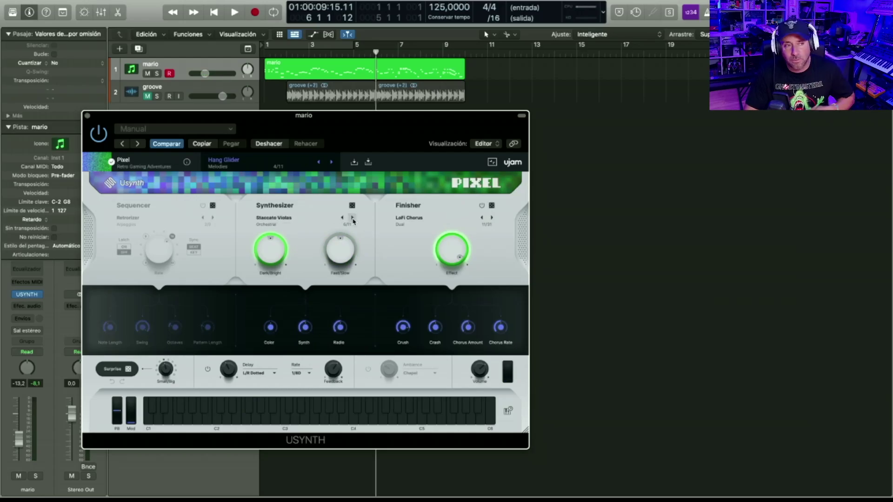
{"action": "left_click", "coordinate": [353, 218]}
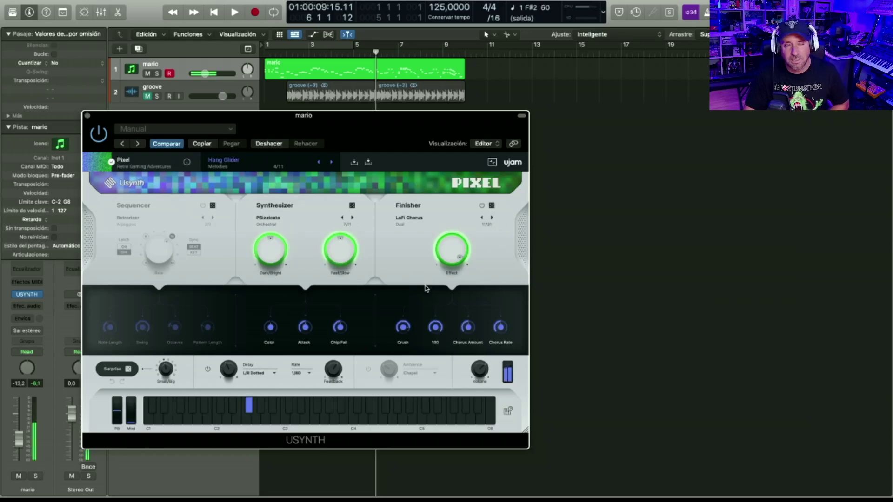
{"action": "left_click", "coordinate": [492, 218]}
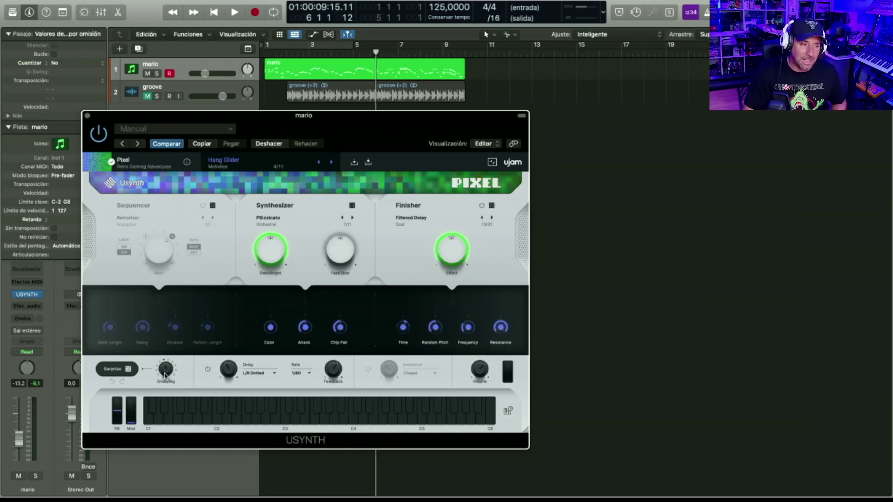
Randomize the sound twice with Surprise, and undo and redo the last randomization
{"action": "left_click", "coordinate": [129, 373]}
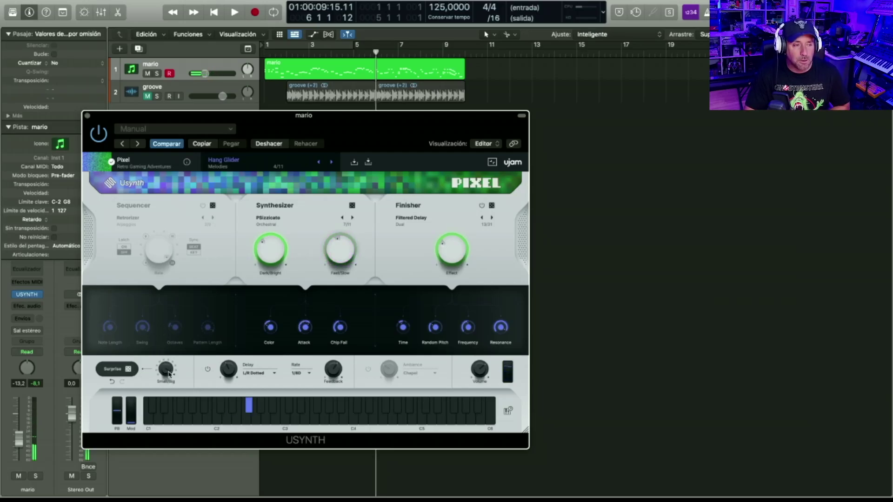
{"action": "left_click", "coordinate": [128, 370]}
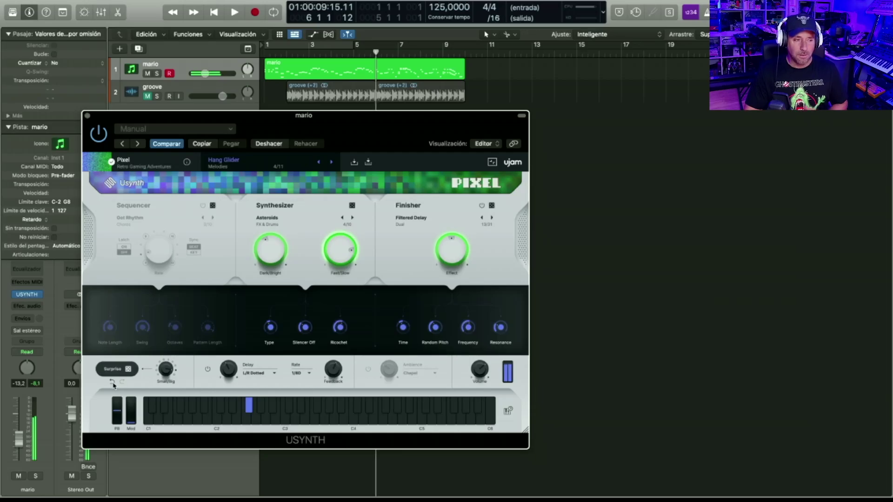
{"action": "left_click", "coordinate": [111, 383]}
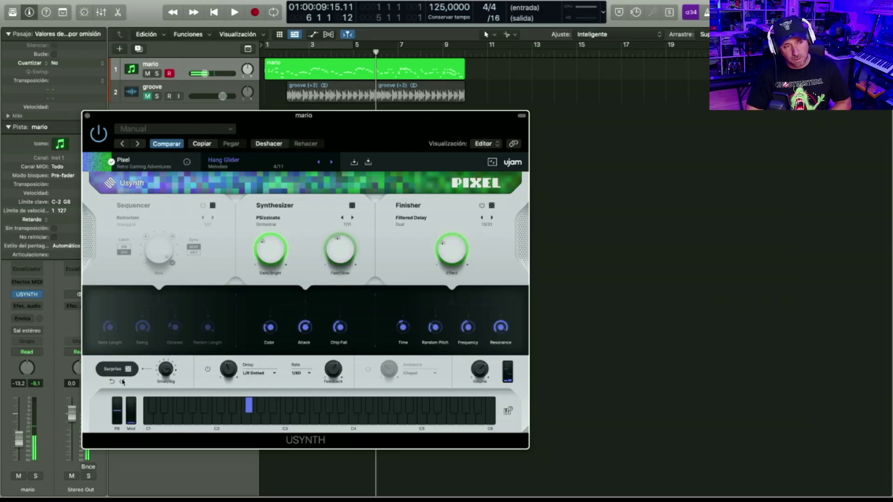
{"action": "left_click", "coordinate": [122, 382]}
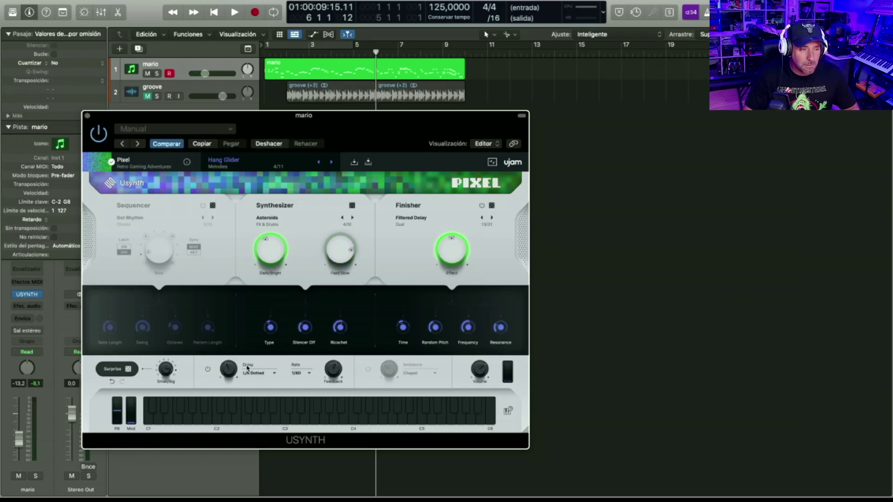
Review the available delay types along with the delay's rate and feedback controls
{"action": "left_click", "coordinate": [274, 374]}
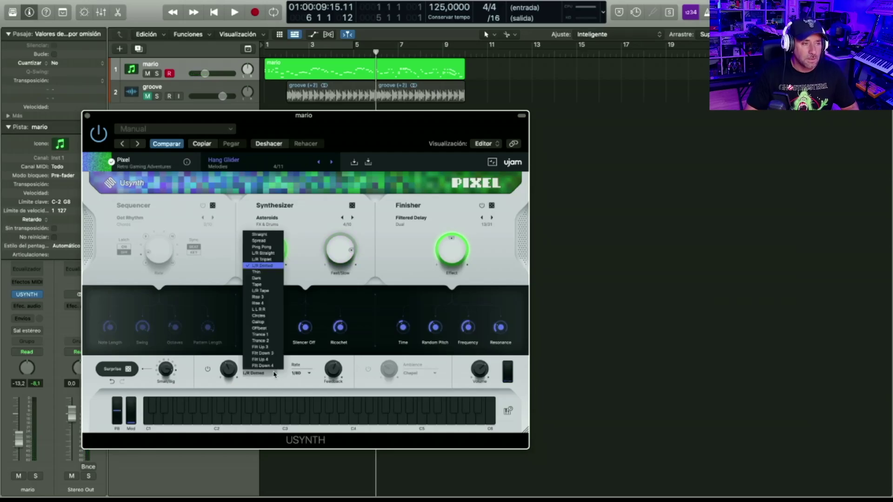
{"action": "left_click", "coordinate": [306, 391]}
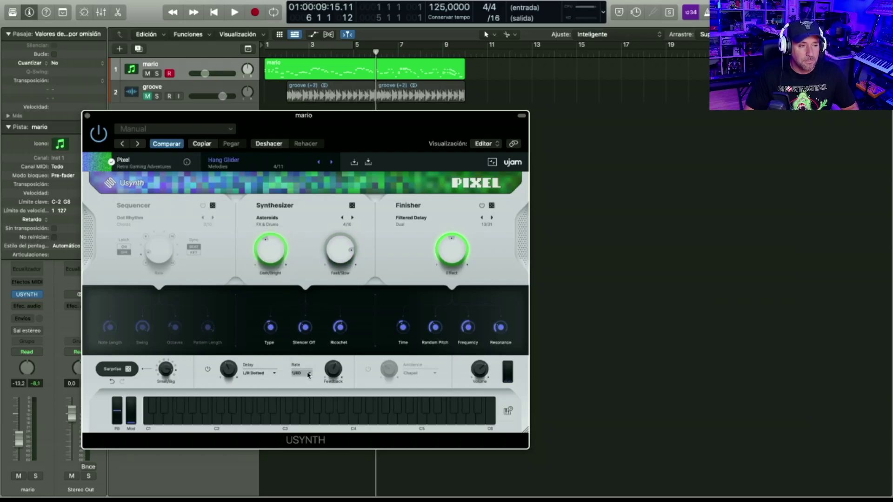
{"action": "left_click", "coordinate": [308, 374]}
{"action": "left_click", "coordinate": [343, 378]}
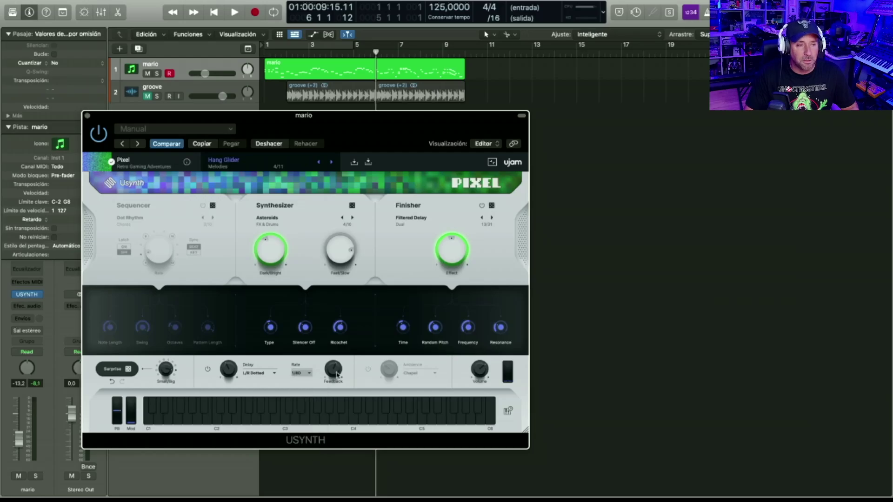
Switch on the ambience effect and set its type to Room
{"action": "left_click", "coordinate": [368, 369]}
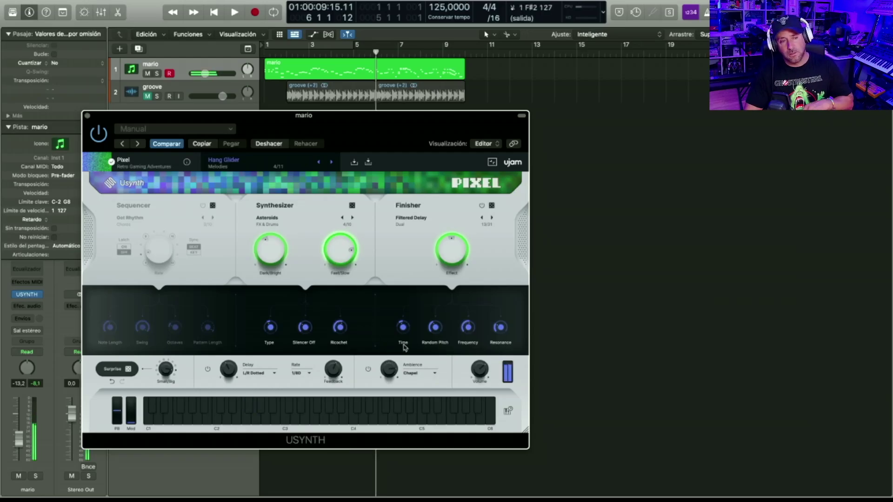
{"action": "left_click", "coordinate": [426, 372]}
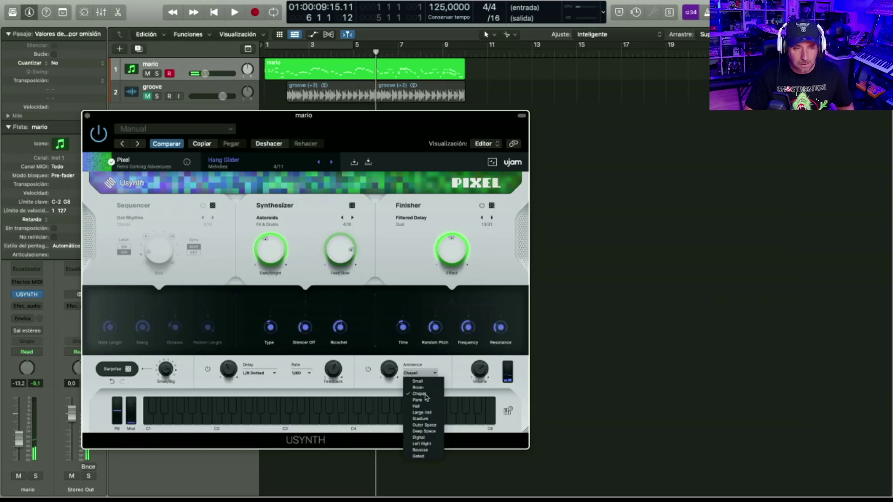
{"action": "left_click", "coordinate": [421, 388]}
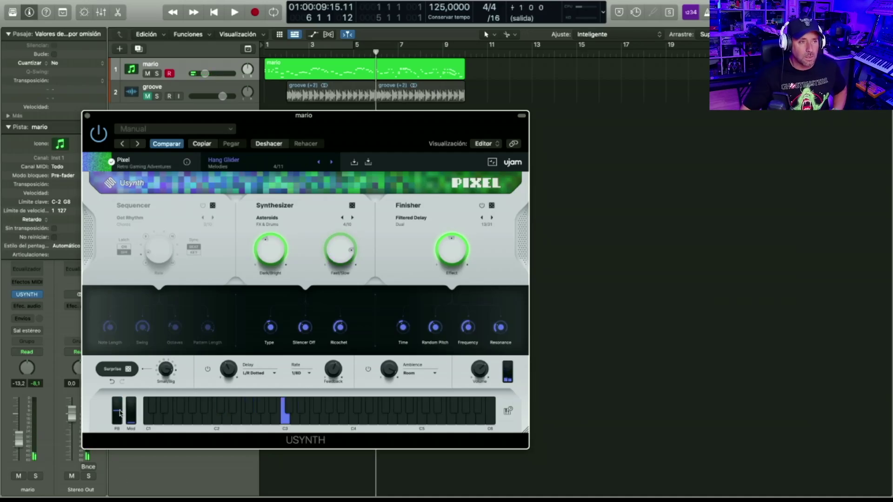
Load the Melodies preset Harmonica In Space
{"action": "left_click", "coordinate": [332, 162]}
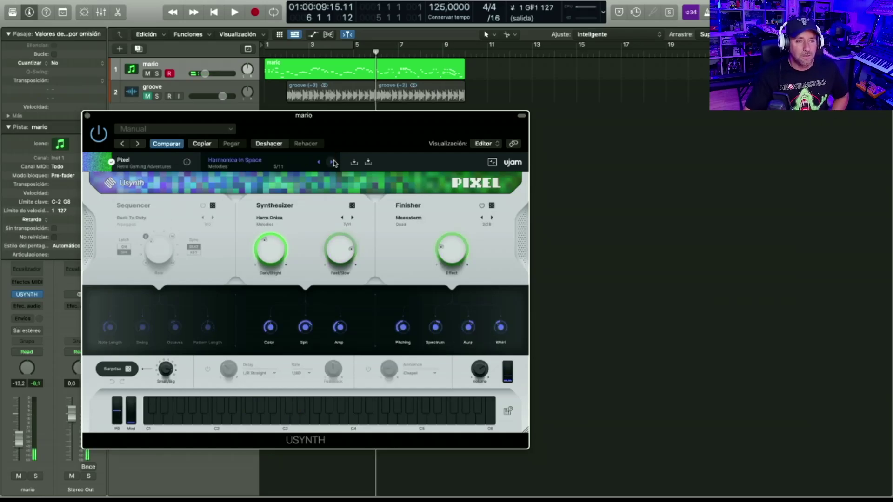
{"action": "left_click", "coordinate": [331, 162]}
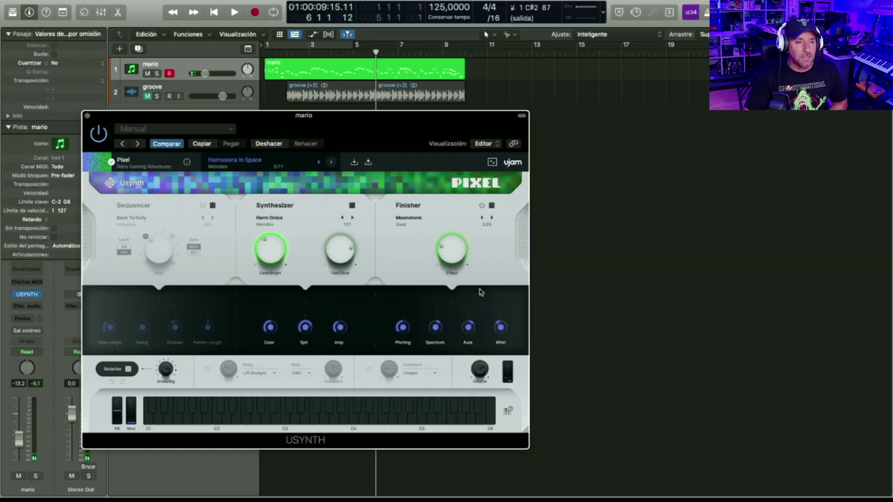